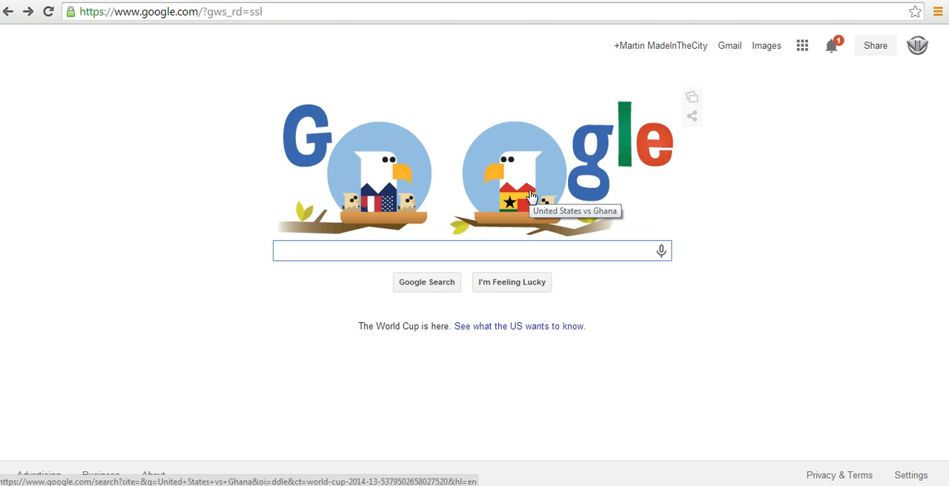
Step: Search Google for "article writing" and look through the results
{"action": "left_click", "coordinate": [310, 252]}
{"action": "type", "text": "art"}
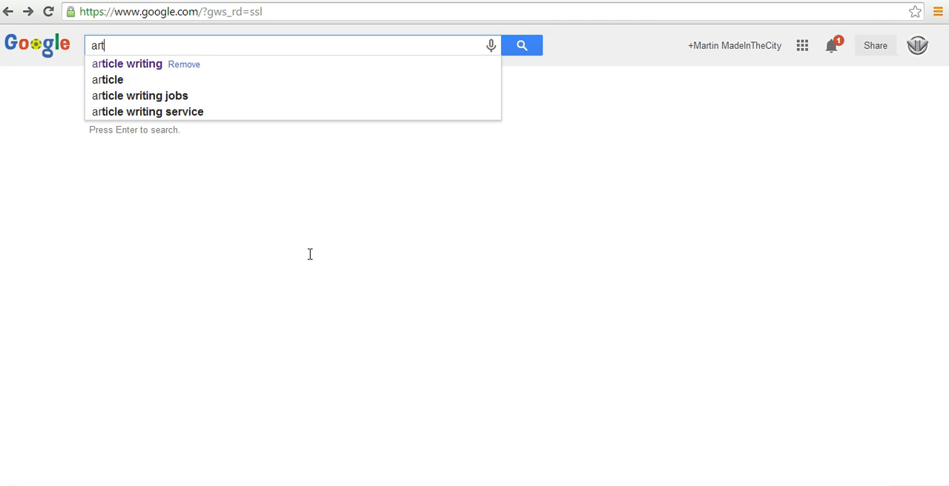
{"action": "type", "text": "icle"}
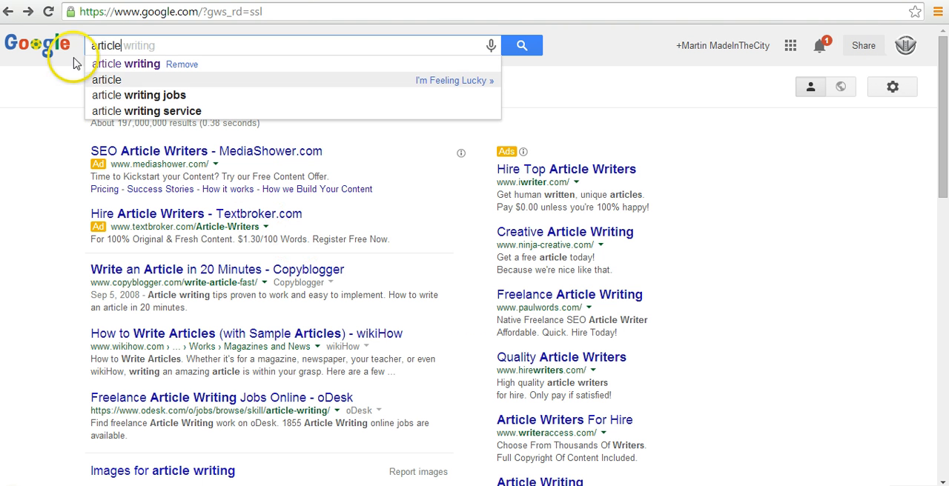
{"action": "left_click", "coordinate": [129, 65]}
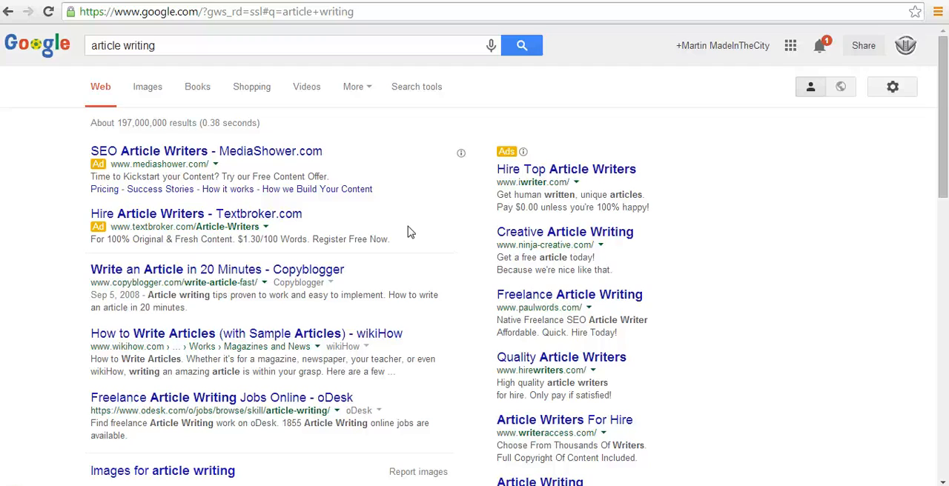
{"action": "mouse_move", "coordinate": [942, 131]}
{"action": "left_mouse_down"}
{"action": "mouse_move", "coordinate": [936, 391]}
{"action": "mouse_move", "coordinate": [946, 128]}
{"action": "left_mouse_up"}
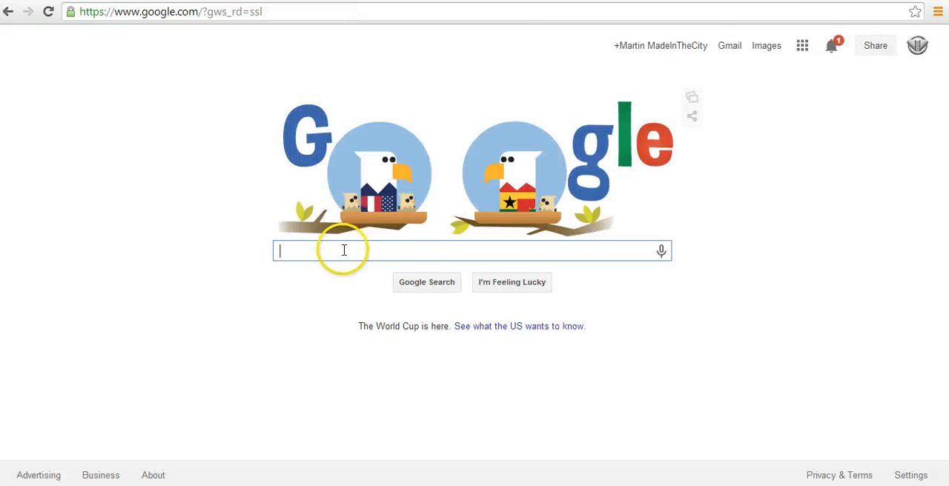
Step: Search Google for "google adwords" and open the Google AdWords Keyword Planner result
{"action": "left_click", "coordinate": [343, 249]}
{"action": "type", "text": "google"}
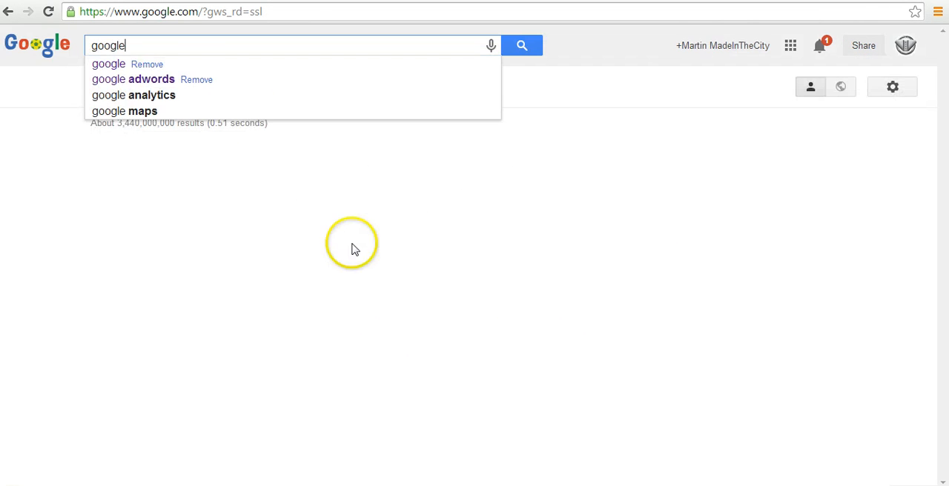
{"action": "left_click", "coordinate": [158, 80]}
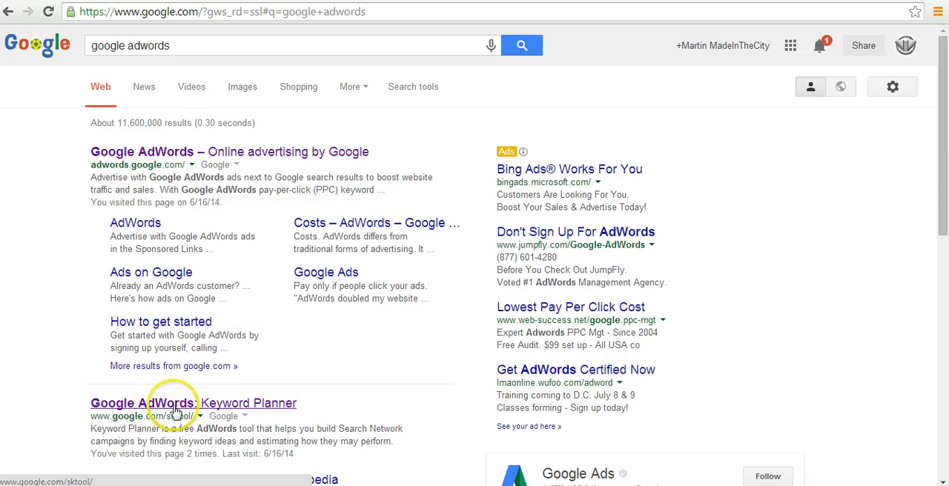
{"action": "left_click", "coordinate": [217, 404]}
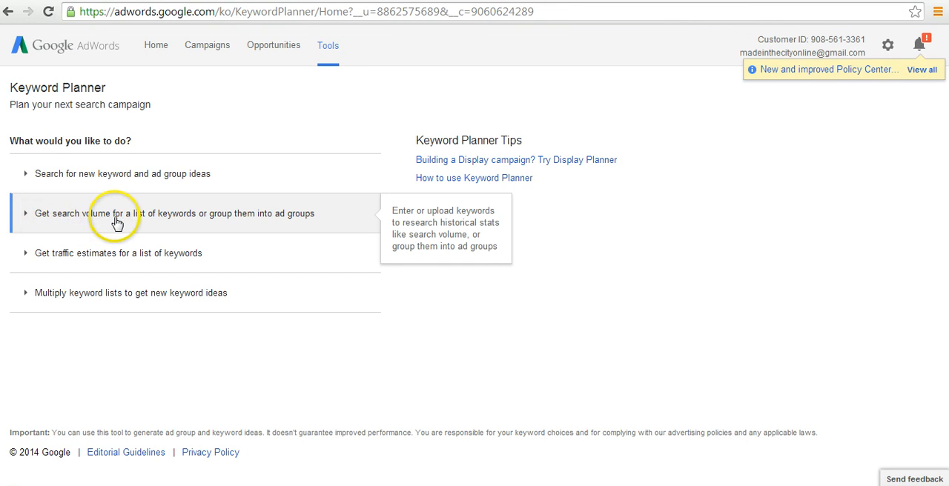
Step: Get the search volume for the keyword "article writing" and check its average monthly searches
{"action": "left_click", "coordinate": [215, 217]}
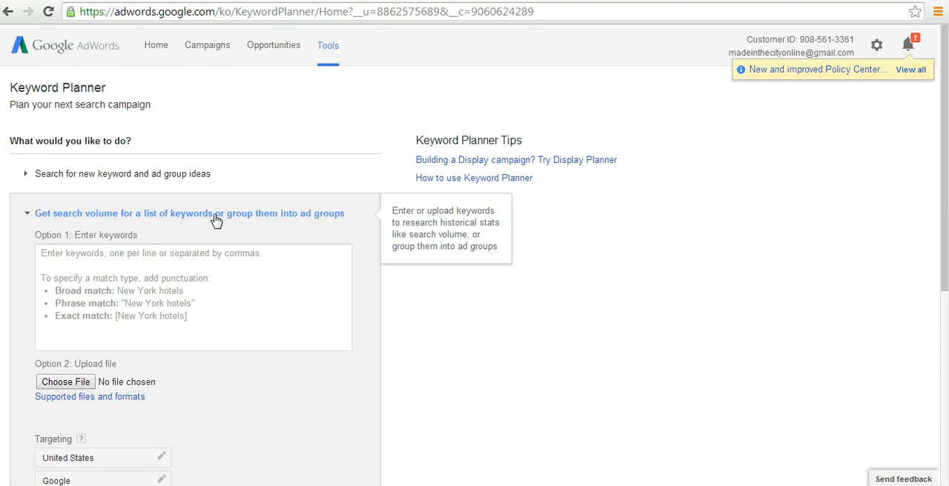
{"action": "left_click", "coordinate": [177, 257]}
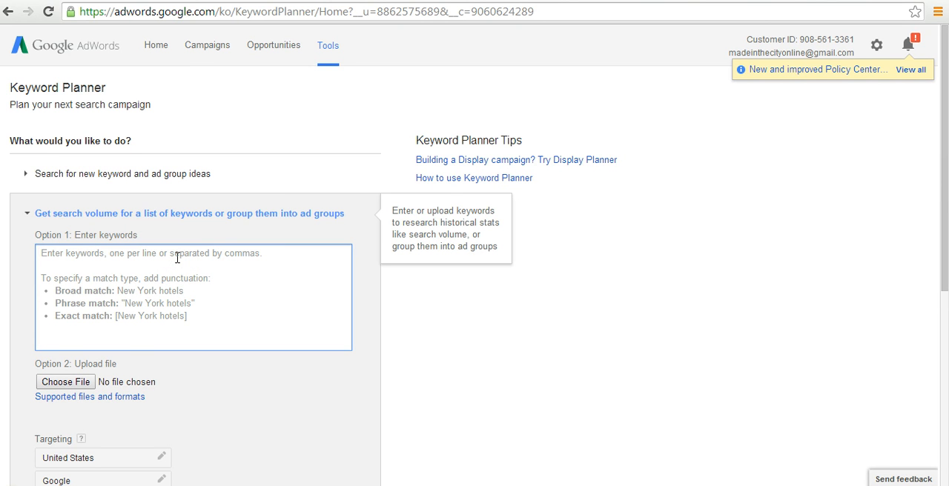
{"action": "type", "text": "art"}
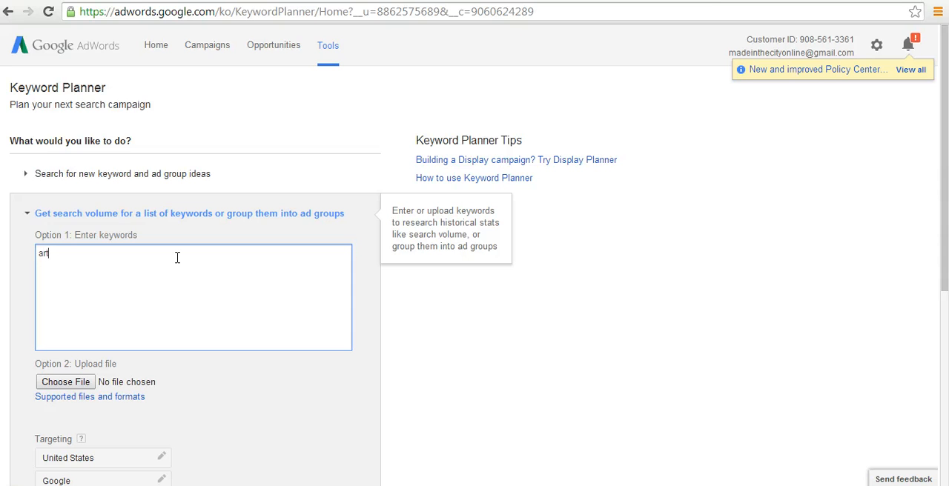
{"action": "type", "text": "icle writing"}
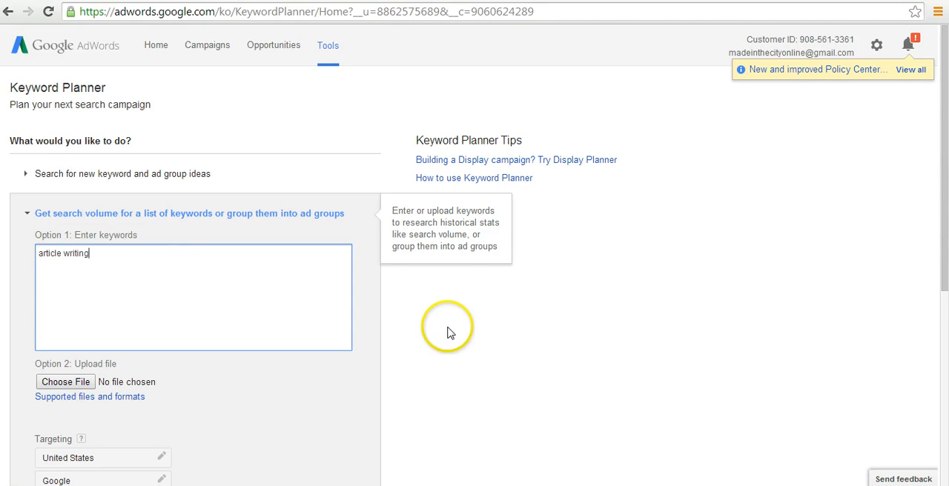
{"action": "scroll", "coordinate": [467, 341], "scroll_direction": "down", "scroll_amount": 3}
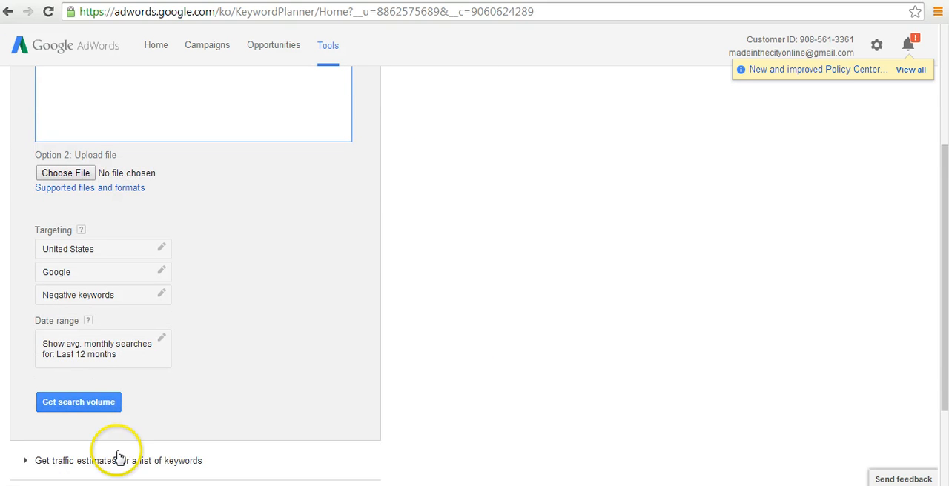
{"action": "left_click", "coordinate": [75, 402]}
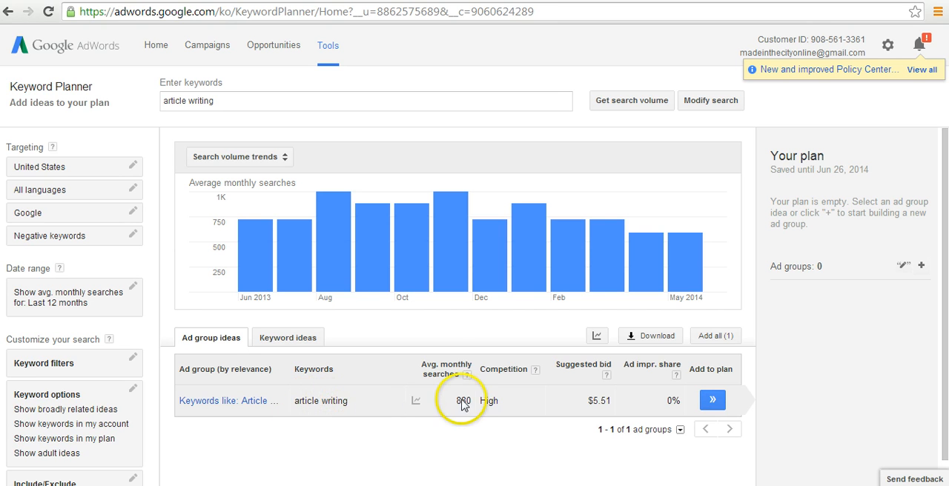
{"action": "mouse_move", "coordinate": [446, 406]}
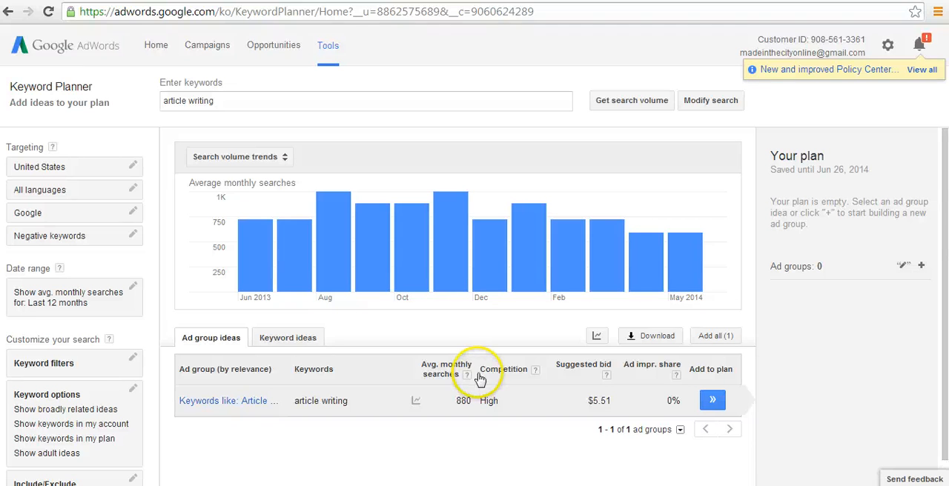
Step: Extend the keyword to "article writing example" and get its search volume
{"action": "left_click", "coordinate": [272, 100]}
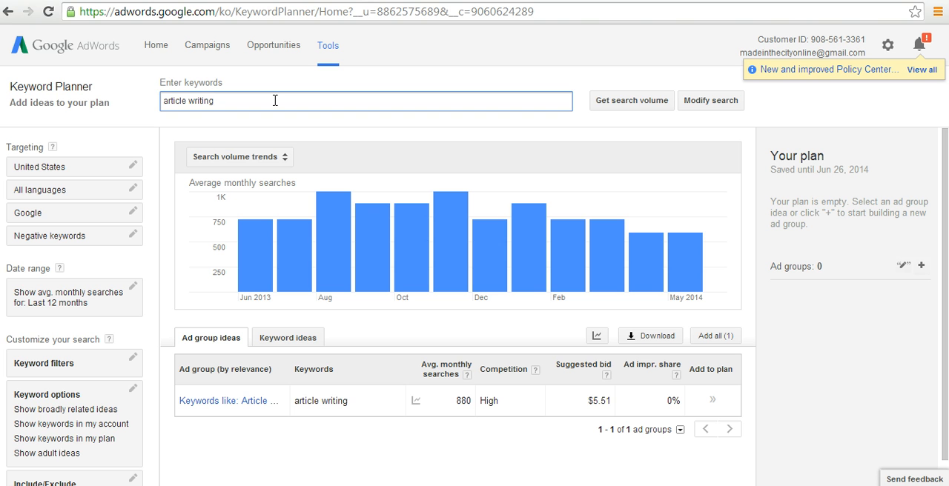
{"action": "type", "text": "example"}
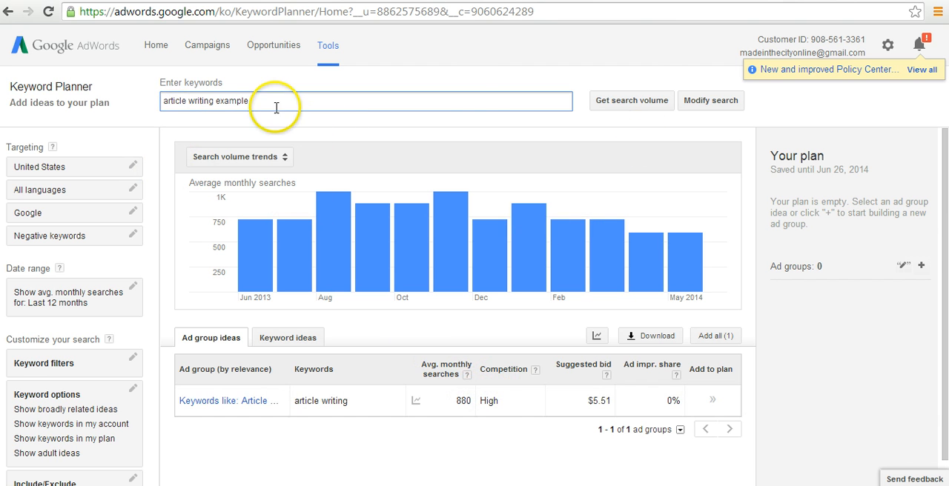
{"action": "left_click", "coordinate": [634, 108]}
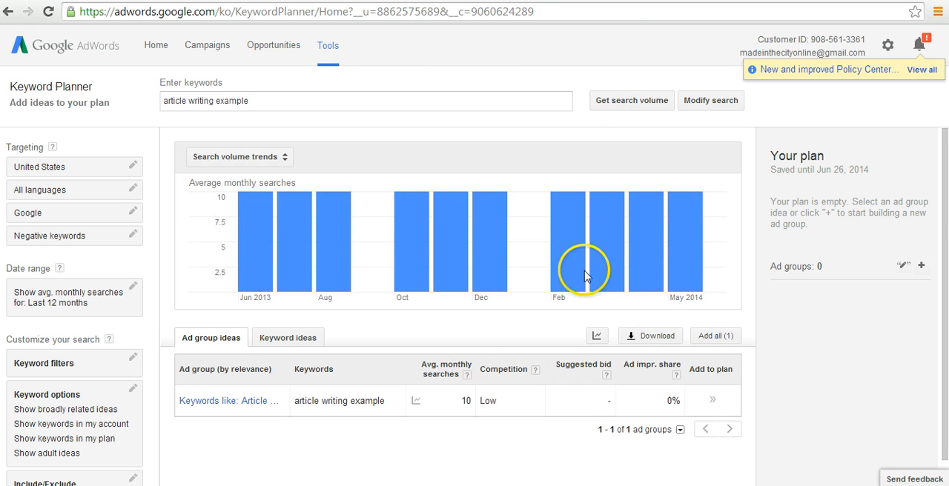
Step: Remove "example" from the keyword and get the search volume for "article writing" again
{"action": "left_click", "coordinate": [482, 100]}
{"action": "key", "text": "BackSpace"}
{"action": "key", "text": "BackSpace"}
{"action": "key", "text": "BackSpace"}
{"action": "key", "text": "BackSpace"}
{"action": "key", "text": "BackSpace"}
{"action": "key", "text": "BackSpace"}
{"action": "key", "text": "BackSpace"}
{"action": "key", "text": "BackSpace"}
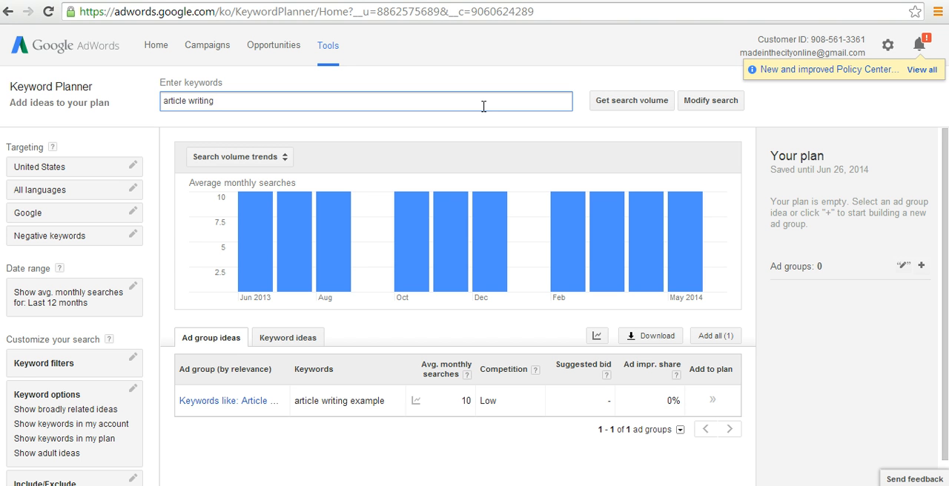
{"action": "left_click", "coordinate": [630, 101]}
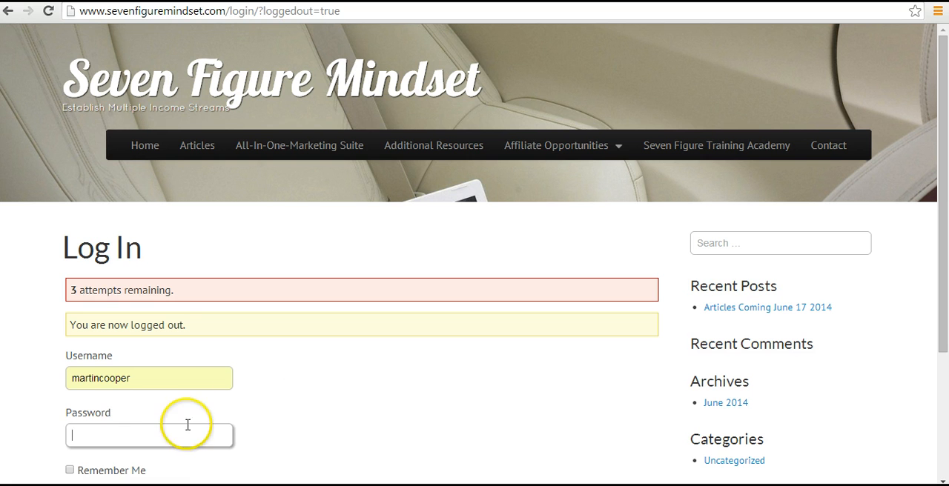
Step: Enter the account password on the Seven Figure Mindset login page and log in to the WordPress dashboard
{"action": "left_click", "coordinate": [182, 435]}
{"action": "type", "text": "•••••••••••••"}
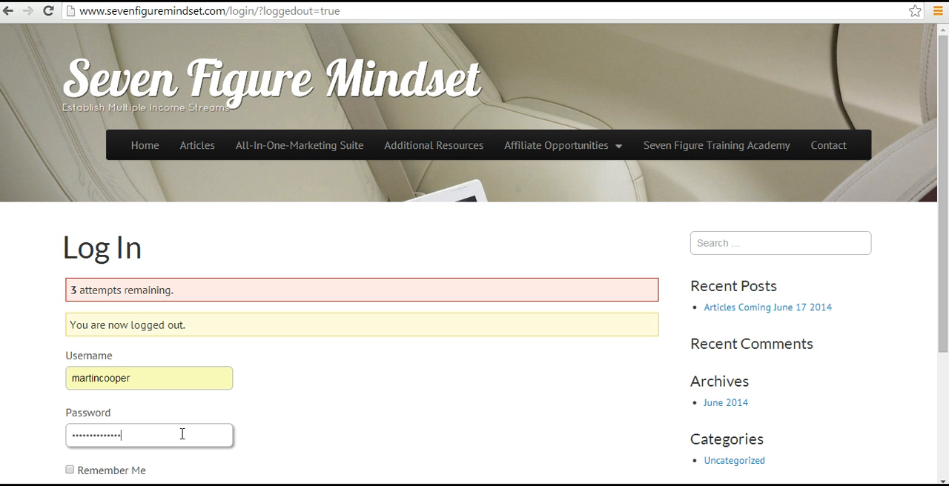
{"action": "type", "text": "•"}
{"action": "left_click_drag", "start_coordinate": [939, 307], "coordinate": [943, 384]}
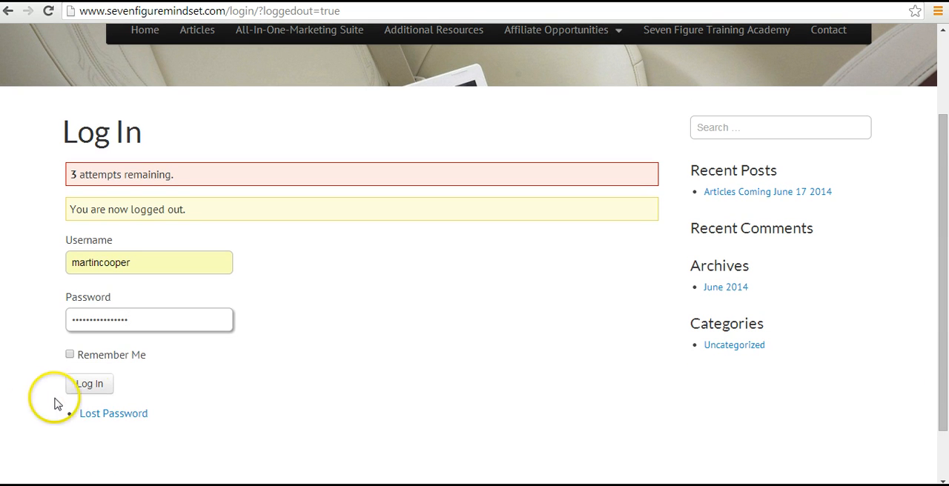
{"action": "left_click", "coordinate": [85, 387]}
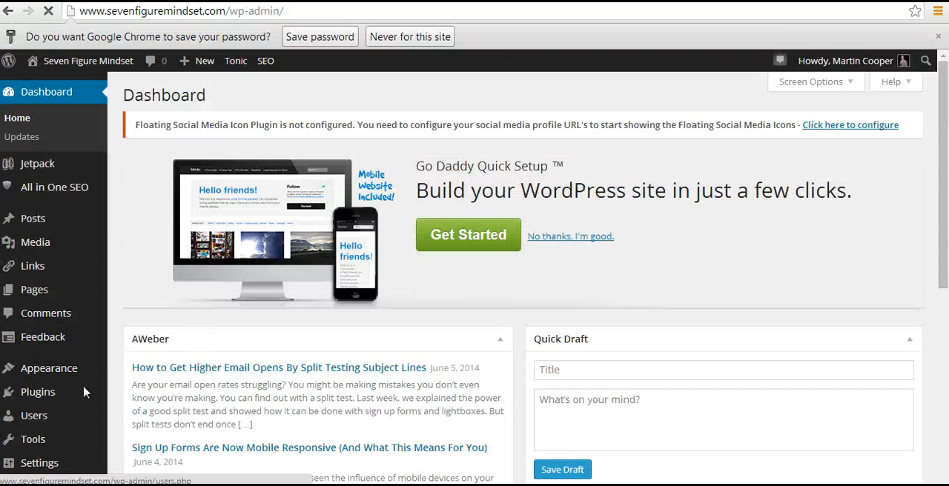
{"action": "mouse_move", "coordinate": [84, 392]}
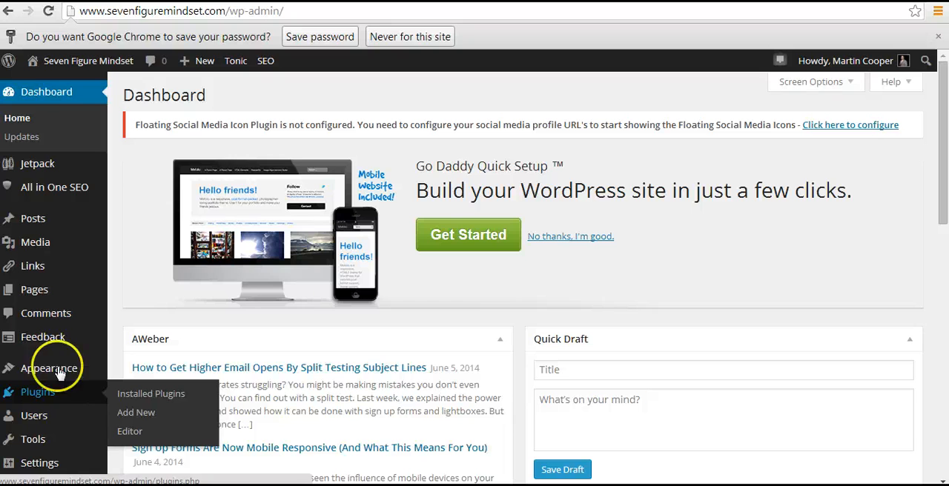
Step: Start a new WordPress post, place the cursor in its empty body and look over the editor page
{"action": "mouse_move", "coordinate": [25, 218]}
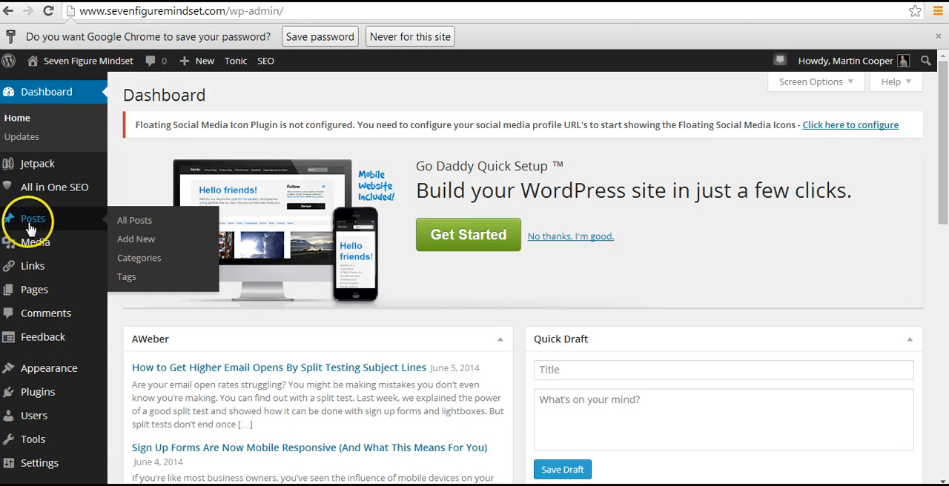
{"action": "left_click", "coordinate": [141, 246]}
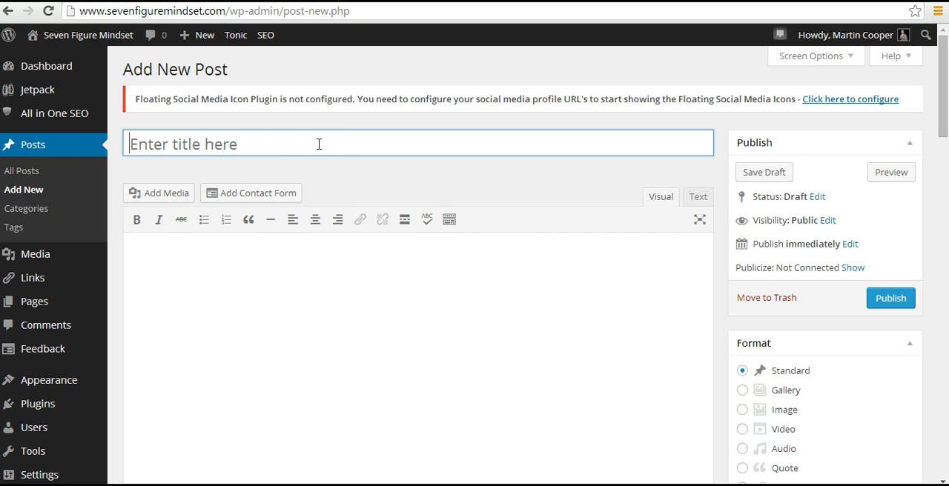
{"action": "left_click", "coordinate": [430, 264]}
{"action": "scroll", "coordinate": [425, 265], "scroll_direction": "down", "scroll_amount": 3}
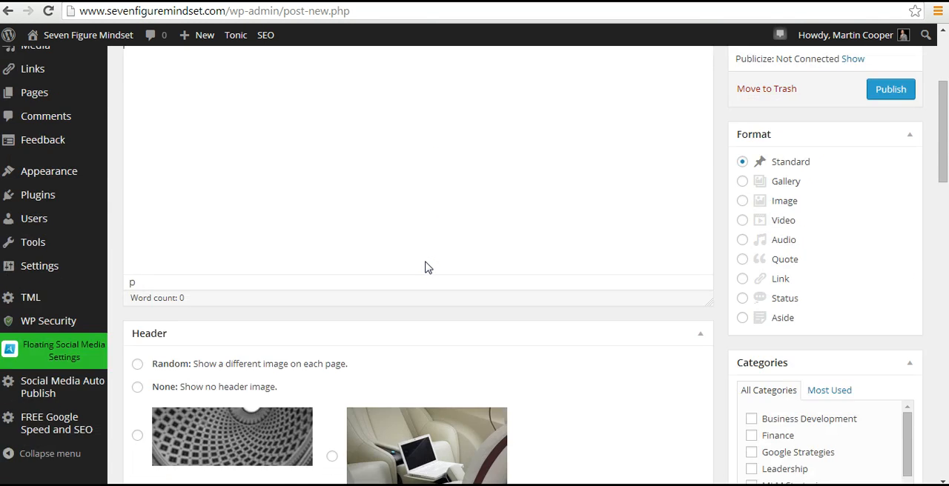
{"action": "scroll", "coordinate": [426, 267], "scroll_direction": "up", "scroll_amount": 2}
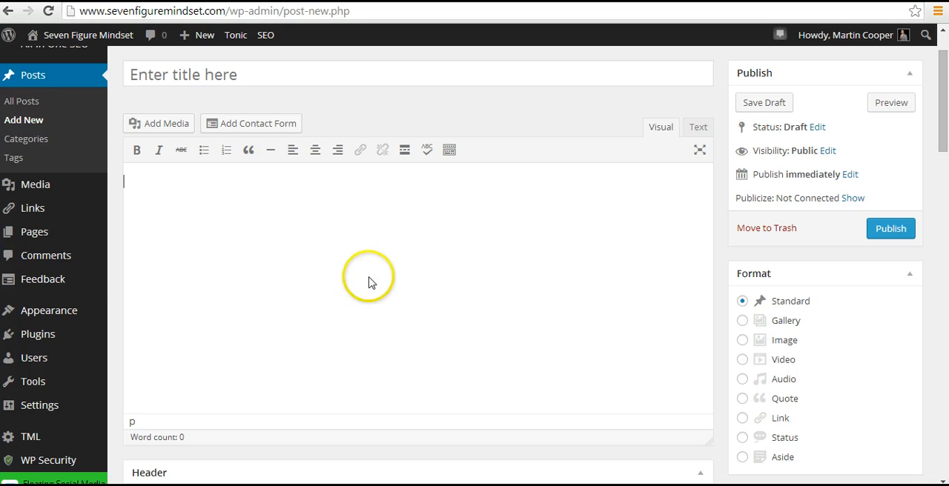
{"action": "left_click_drag", "start_coordinate": [942, 117], "coordinate": [942, 104]}
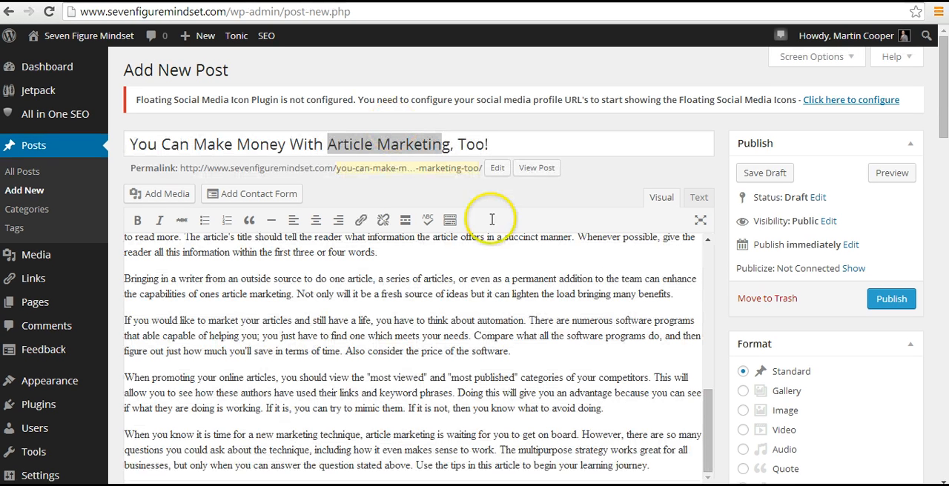
Step: Read through the body of the post "You Can Make Money With Article Marketing, Too!" for its use of the phrase "article marketing"
{"action": "left_click_drag", "start_coordinate": [710, 393], "coordinate": [710, 254]}
{"action": "left_click", "coordinate": [612, 283]}
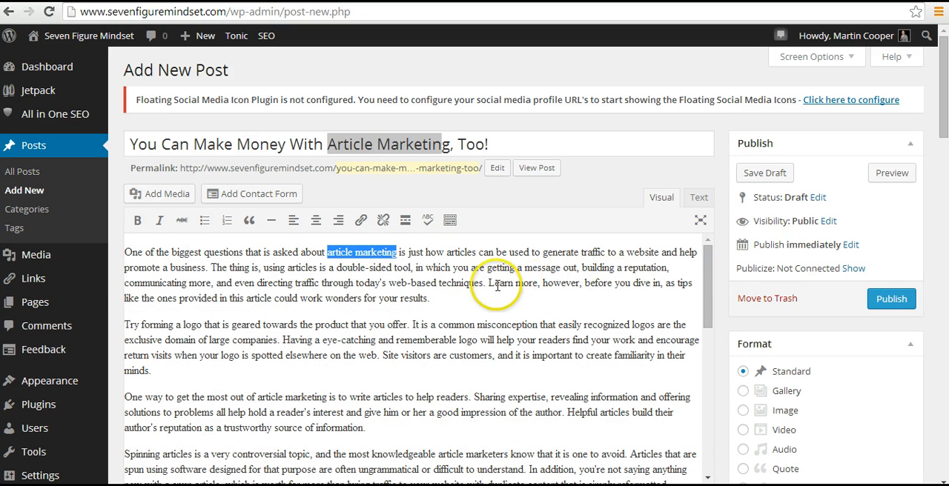
{"action": "left_click", "coordinate": [472, 266]}
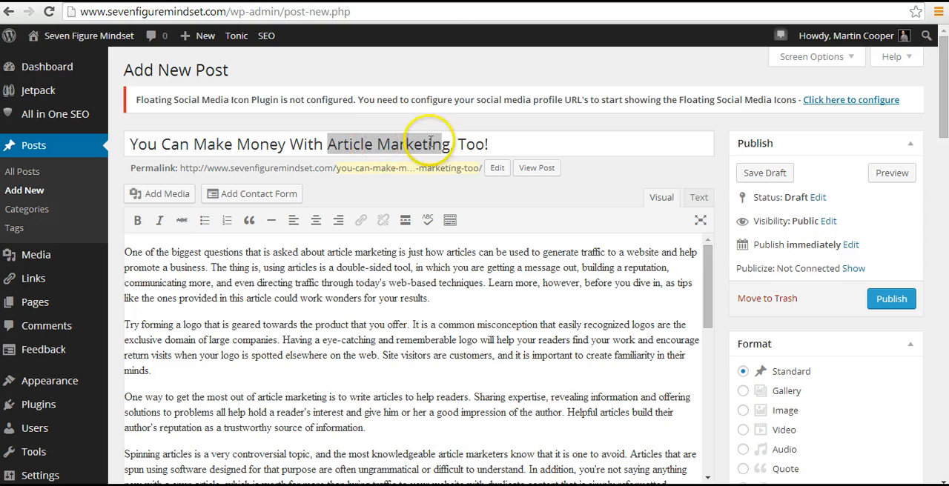
{"action": "left_click", "coordinate": [469, 261]}
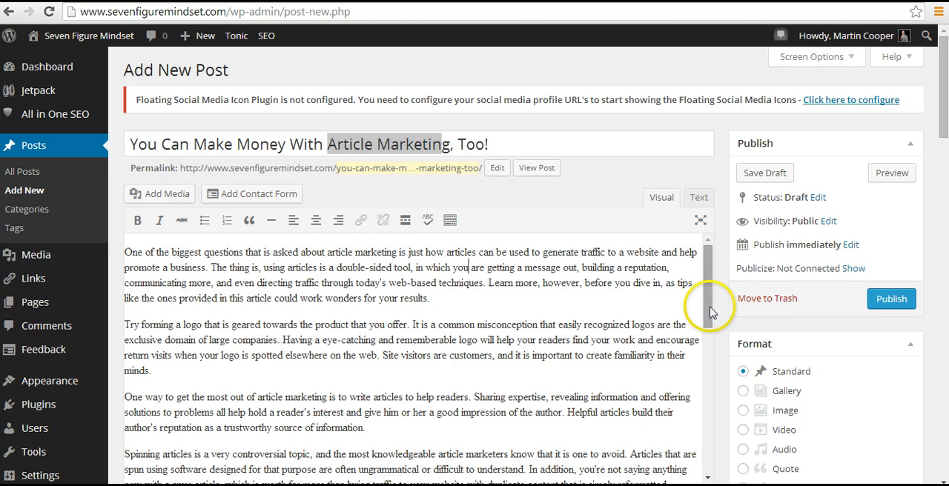
{"action": "left_click_drag", "start_coordinate": [710, 312], "coordinate": [704, 480]}
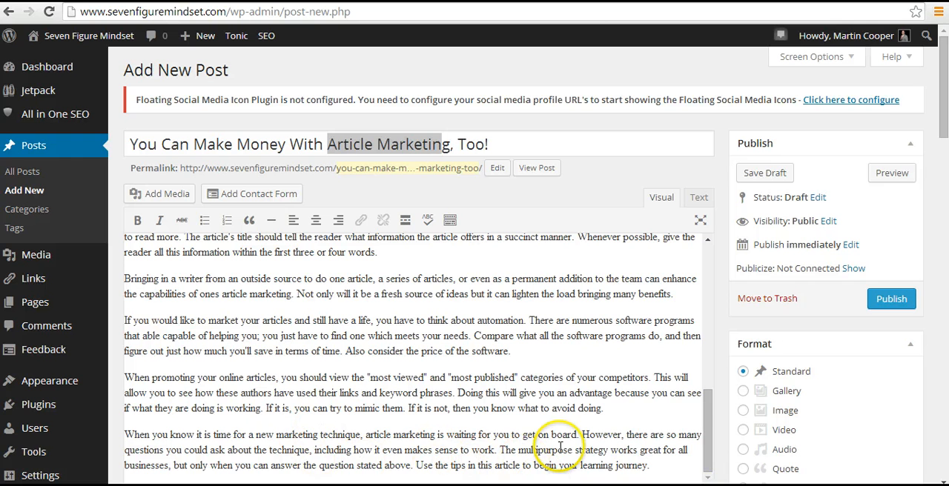
{"action": "left_click_drag", "start_coordinate": [710, 433], "coordinate": [709, 252]}
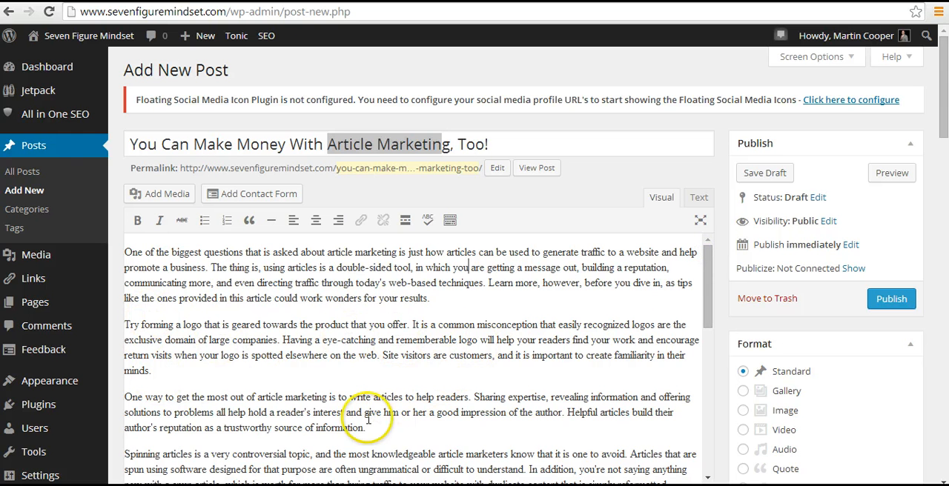
{"action": "left_click_drag", "start_coordinate": [705, 286], "coordinate": [714, 368]}
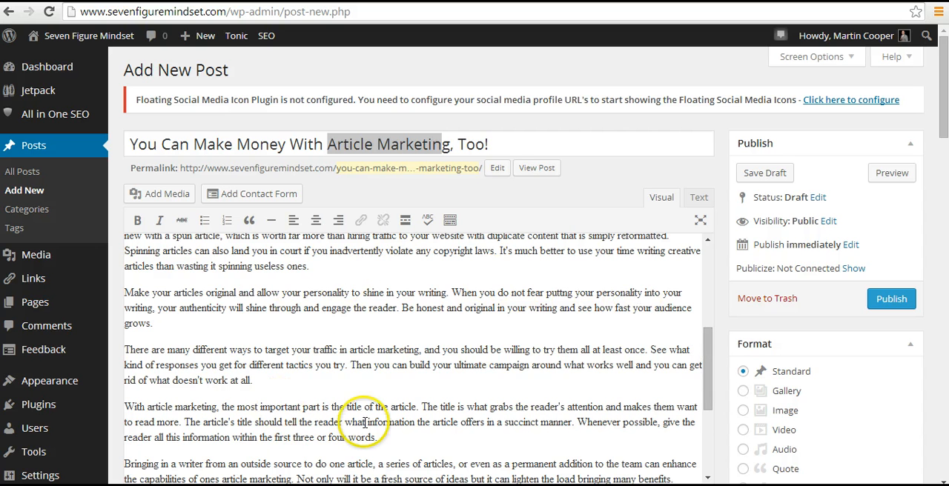
{"action": "left_click_drag", "start_coordinate": [705, 364], "coordinate": [707, 421]}
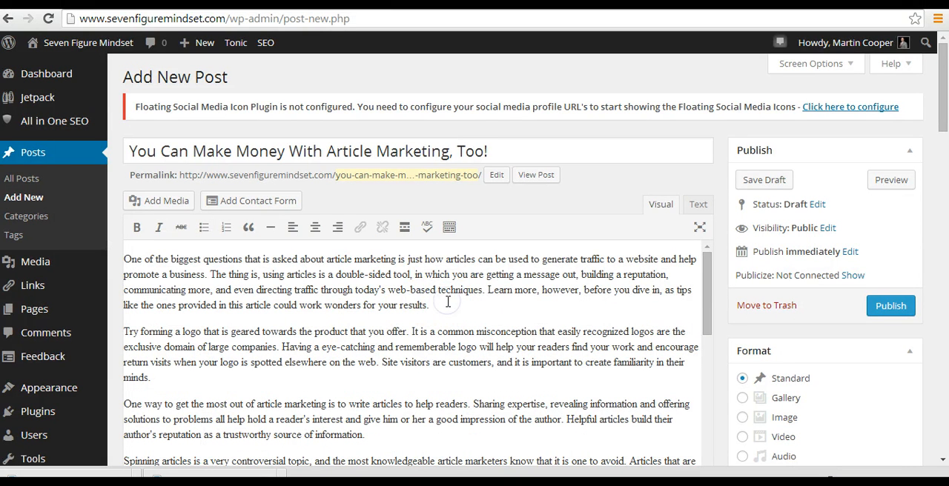
Step: Insert an empty line between the first and second paragraphs of the post body and place the cursor there
{"action": "left_click", "coordinate": [448, 302]}
{"action": "key", "text": "Return"}
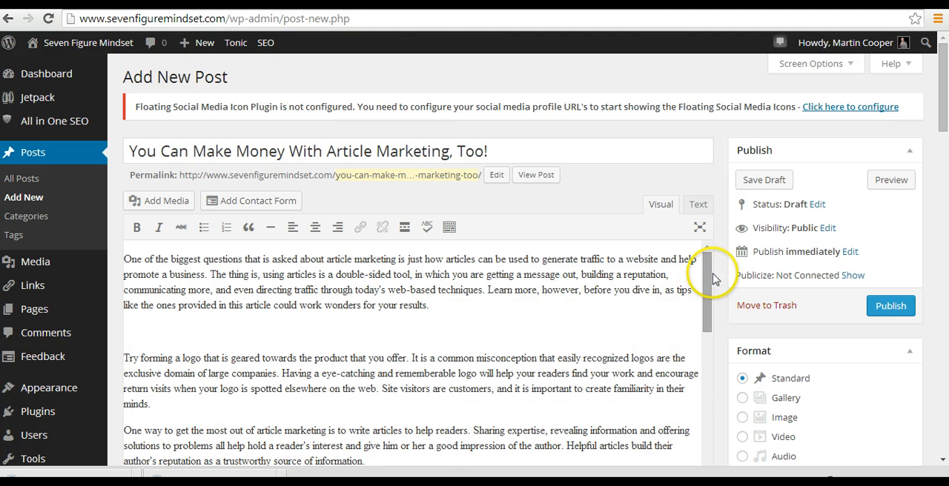
{"action": "mouse_move", "coordinate": [708, 277]}
{"action": "left_mouse_down"}
{"action": "mouse_move", "coordinate": [704, 323]}
{"action": "mouse_move", "coordinate": [701, 266]}
{"action": "left_mouse_up"}
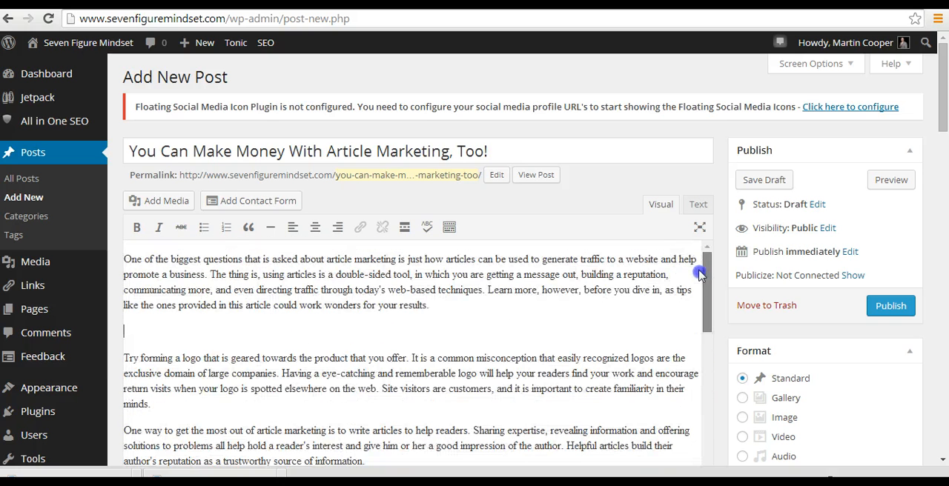
{"action": "left_click", "coordinate": [404, 324]}
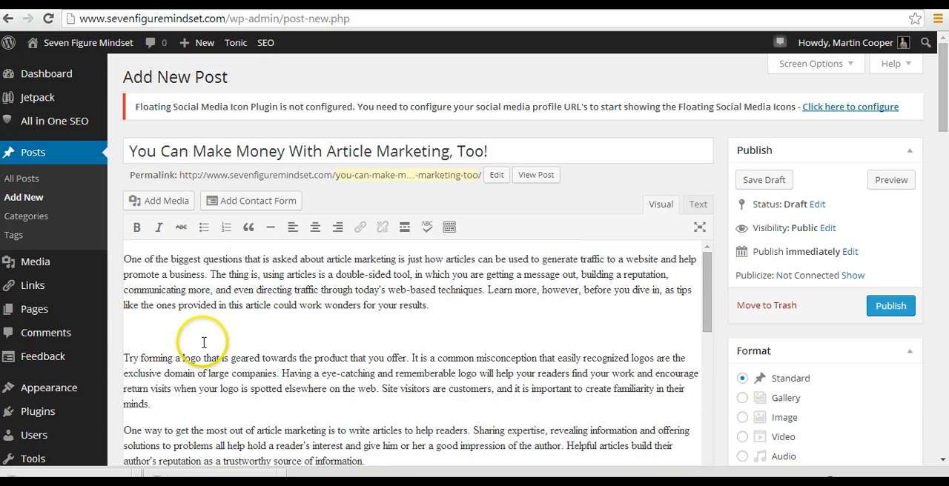
{"action": "left_click", "coordinate": [182, 227]}
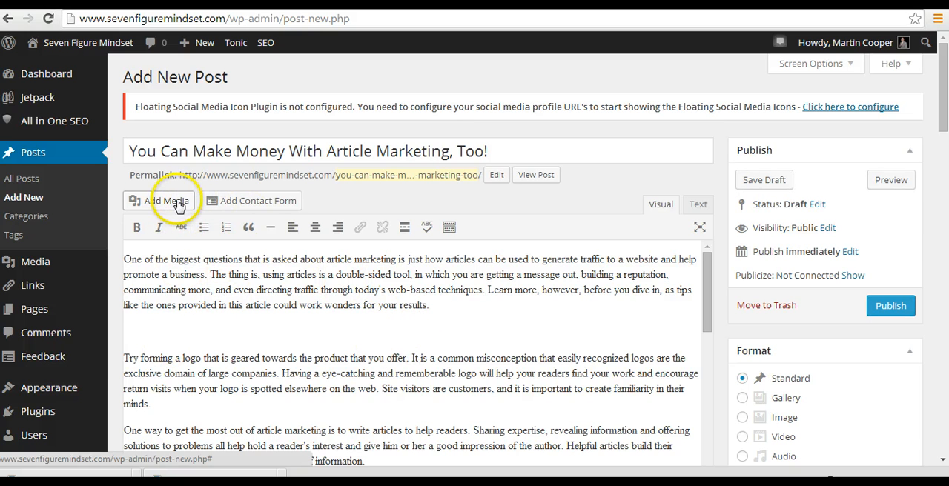
Step: Upload the image "Article-Writing" from the Pictures library as media for the post
{"action": "left_click", "coordinate": [170, 201]}
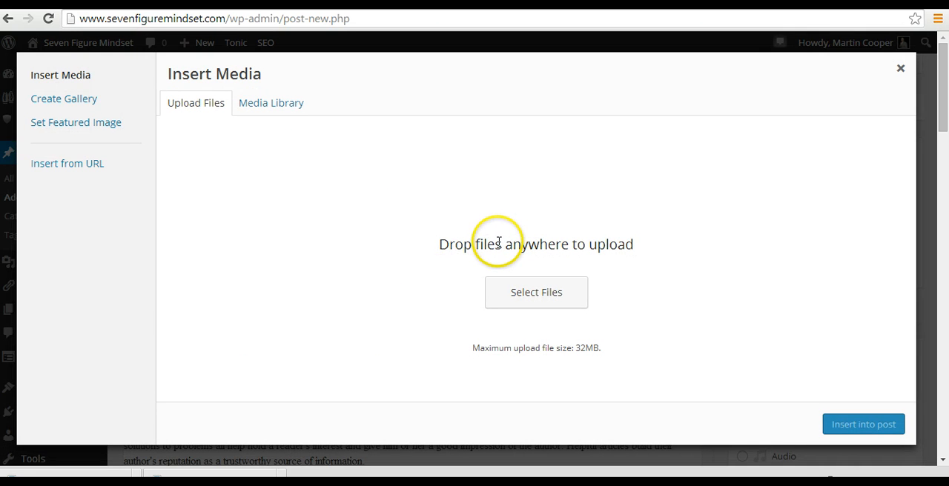
{"action": "left_click", "coordinate": [287, 110]}
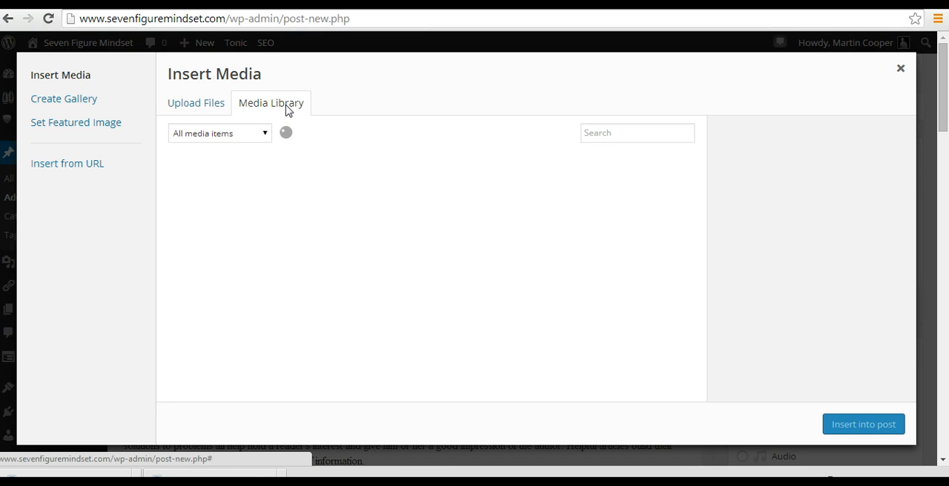
{"action": "left_click", "coordinate": [202, 110]}
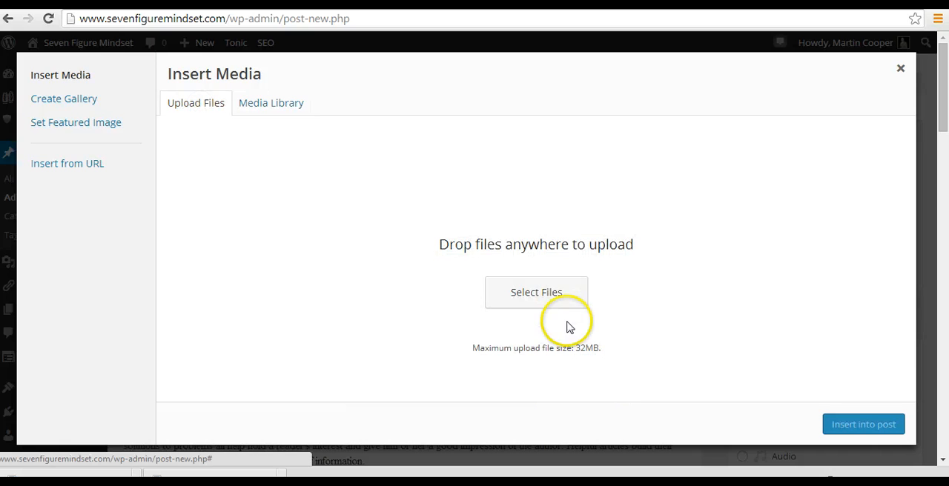
{"action": "left_click", "coordinate": [555, 296]}
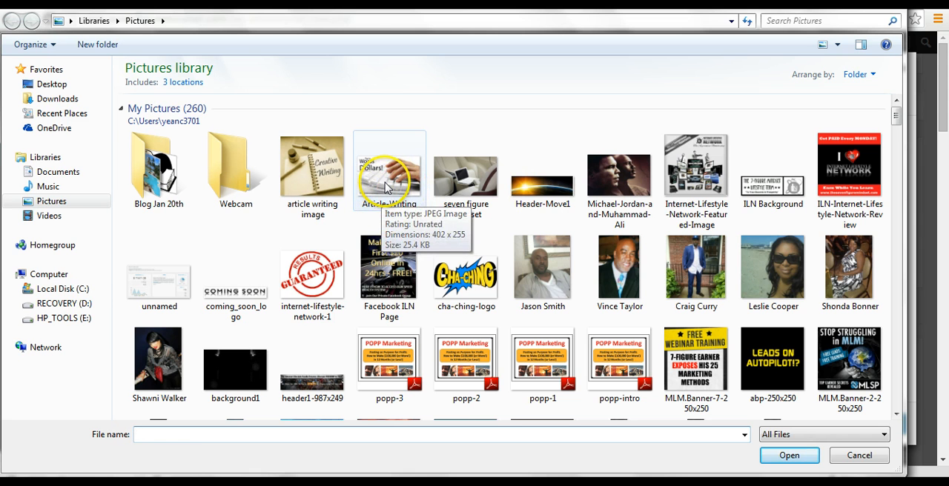
{"action": "left_click", "coordinate": [384, 189]}
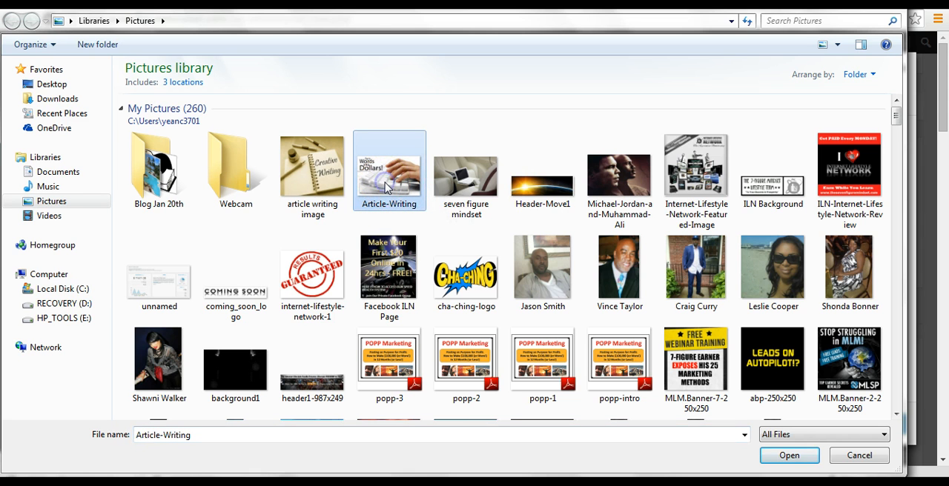
{"action": "left_click", "coordinate": [786, 456]}
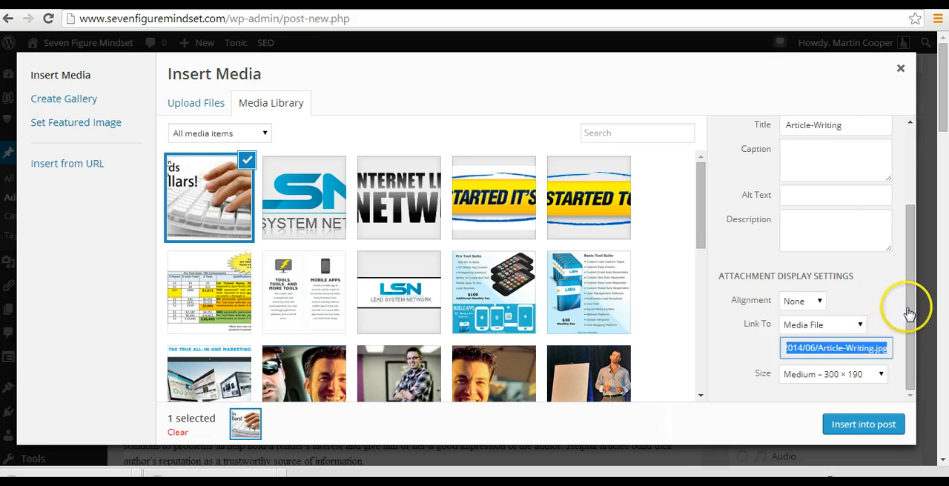
Step: Give the image the alt text "article marketing", set its size to Full Size – 402 × 255 and insert it into the post
{"action": "left_click", "coordinate": [799, 195]}
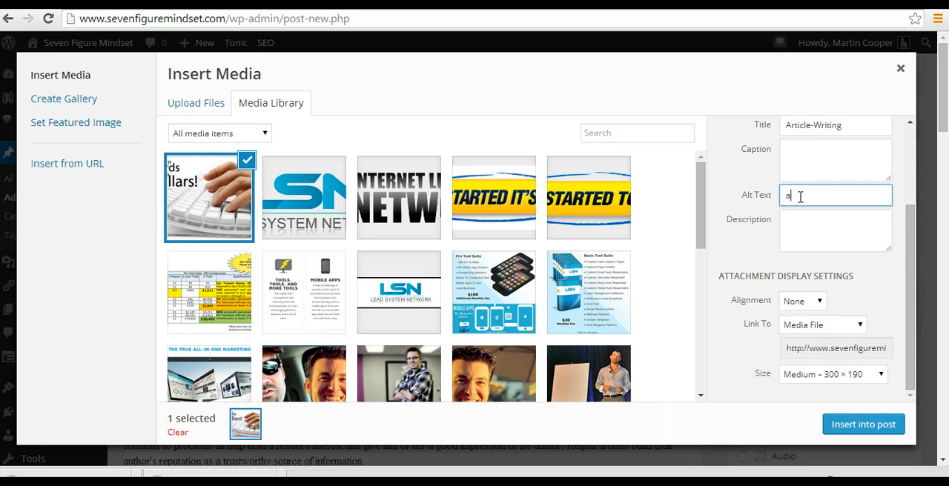
{"action": "type", "text": "article marketing"}
{"action": "left_click", "coordinate": [882, 375]}
{"action": "left_click", "coordinate": [866, 414]}
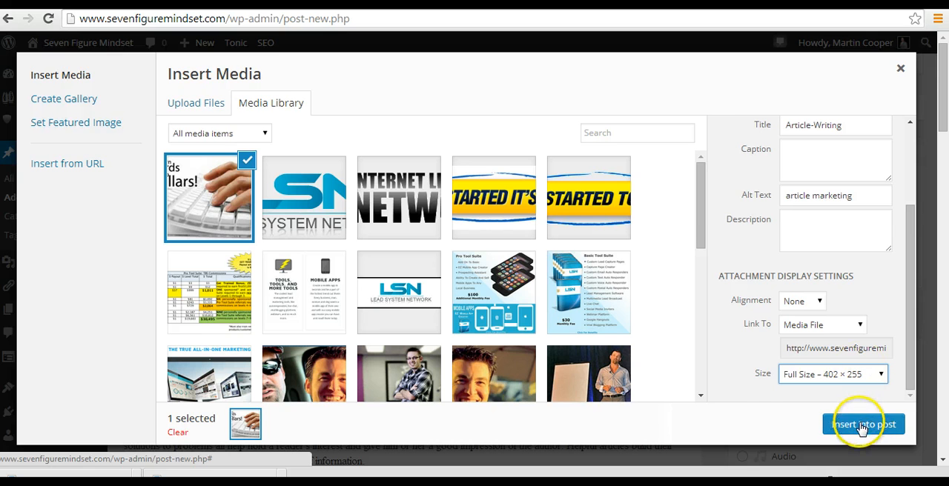
{"action": "left_click", "coordinate": [862, 425]}
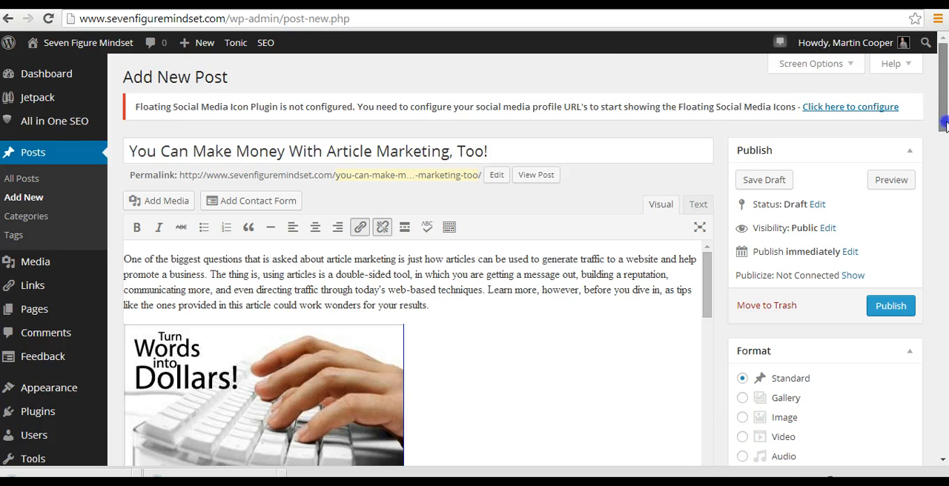
Step: Center the inserted "Turn Words into Dollars!" image in the post body
{"action": "left_click_drag", "start_coordinate": [942, 112], "coordinate": [943, 134]}
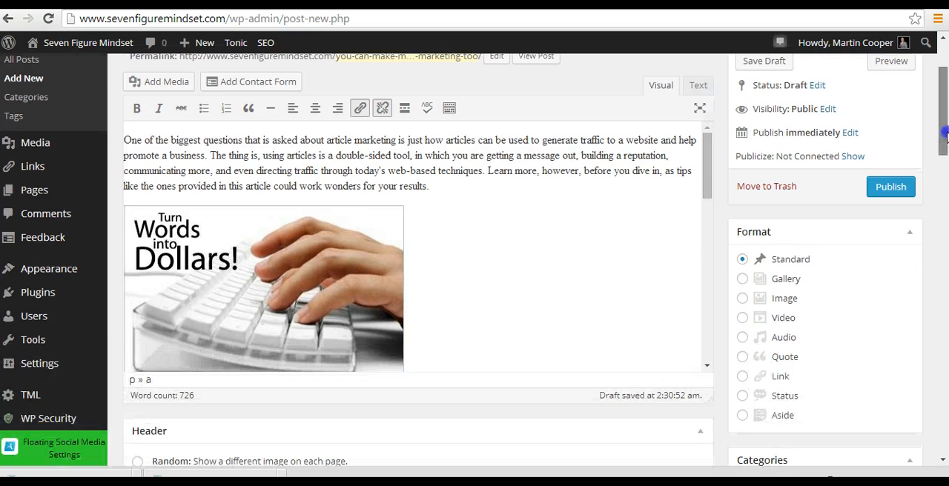
{"action": "left_click", "coordinate": [326, 253]}
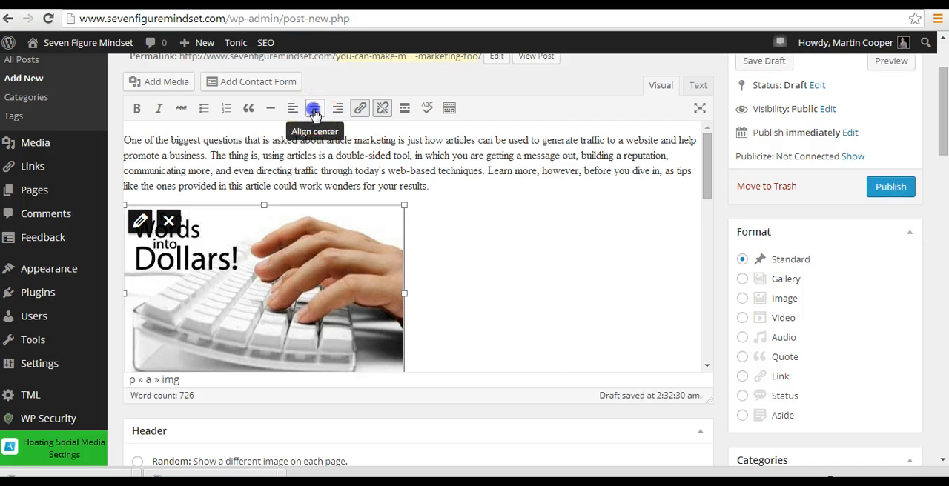
{"action": "left_click", "coordinate": [315, 111]}
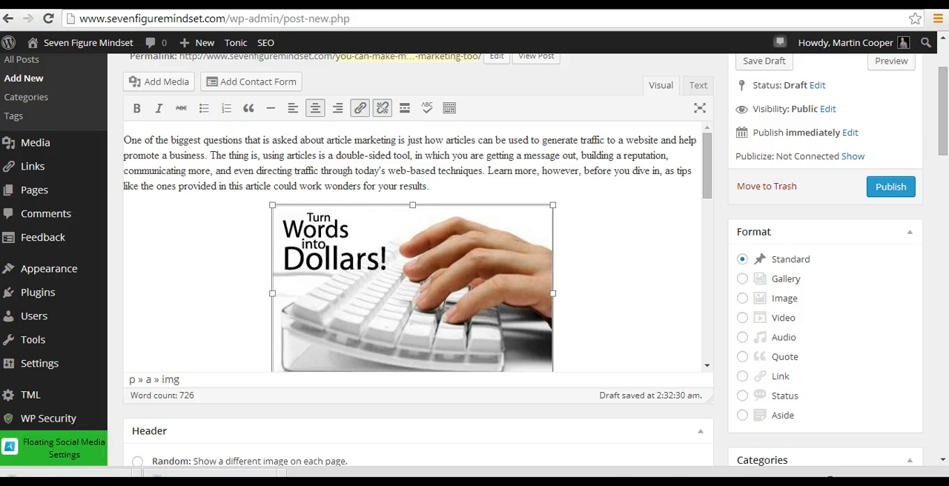
{"action": "scroll", "coordinate": [64, 449], "scroll_direction": "up", "scroll_amount": 1}
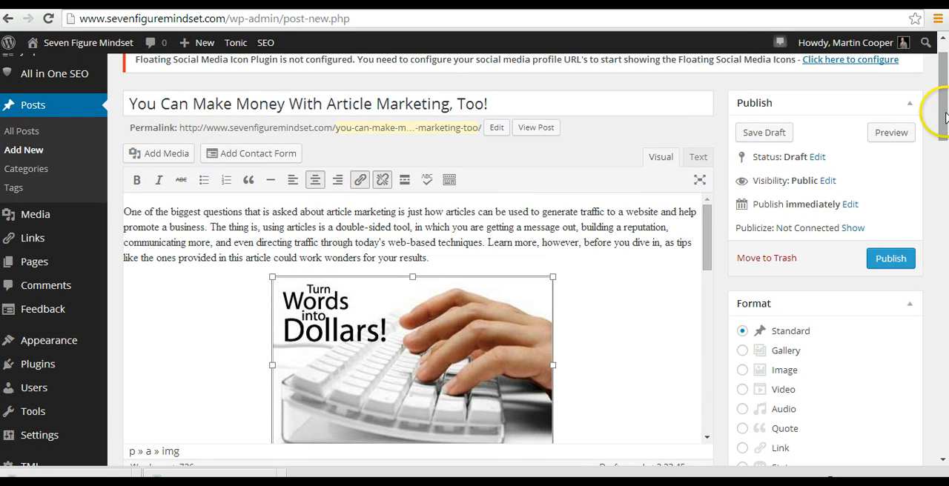
Step: Add a new post category named "Article Strategies" without a parent category
{"action": "left_click_drag", "start_coordinate": [943, 115], "coordinate": [940, 207]}
{"action": "mouse_move", "coordinate": [912, 237]}
{"action": "left_mouse_down"}
{"action": "mouse_move", "coordinate": [905, 186]}
{"action": "mouse_move", "coordinate": [905, 249]}
{"action": "left_mouse_up"}
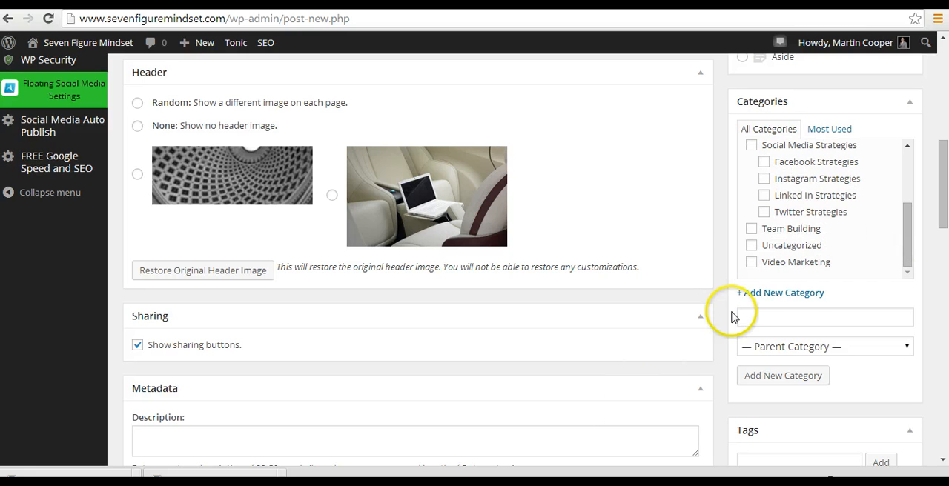
{"action": "left_click", "coordinate": [757, 294]}
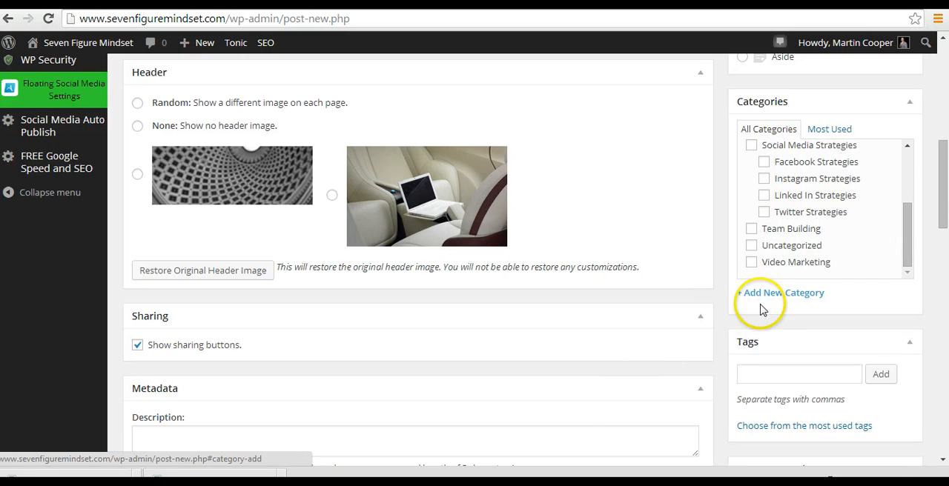
{"action": "left_click", "coordinate": [756, 294]}
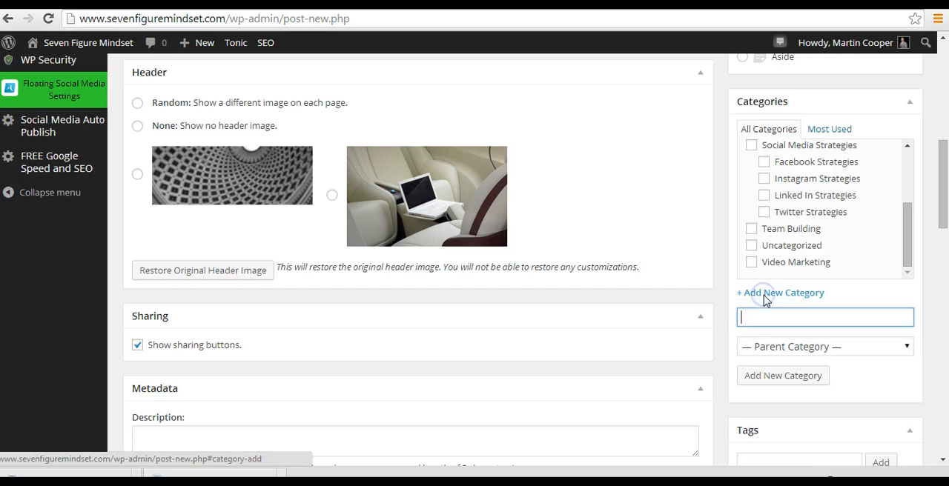
{"action": "left_click", "coordinate": [770, 316]}
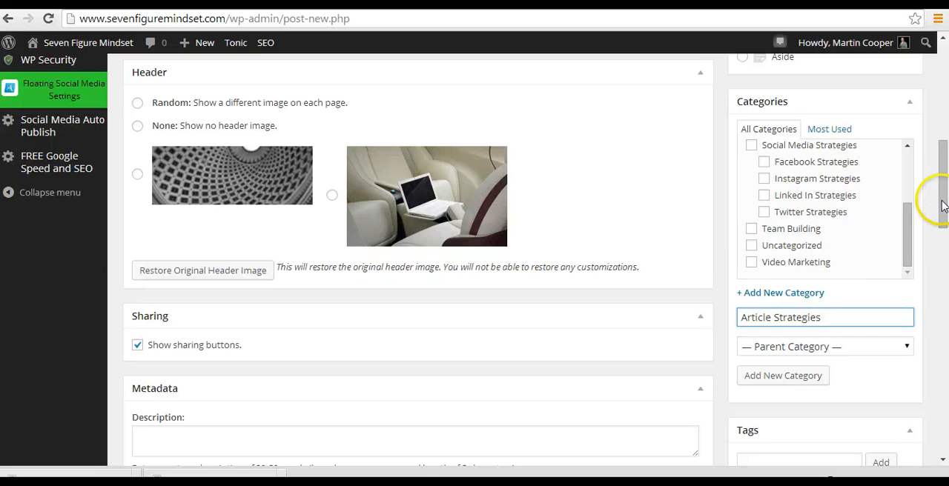
{"action": "left_click", "coordinate": [815, 380]}
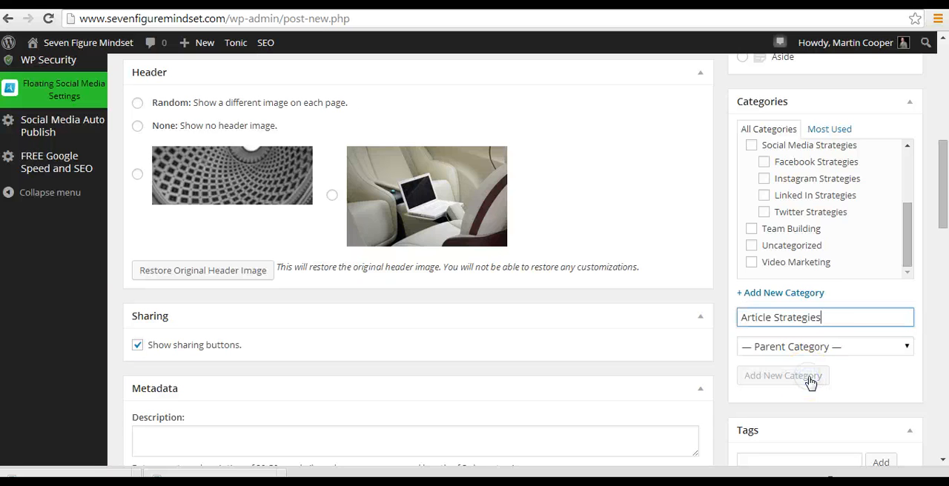
{"action": "left_click", "coordinate": [813, 379]}
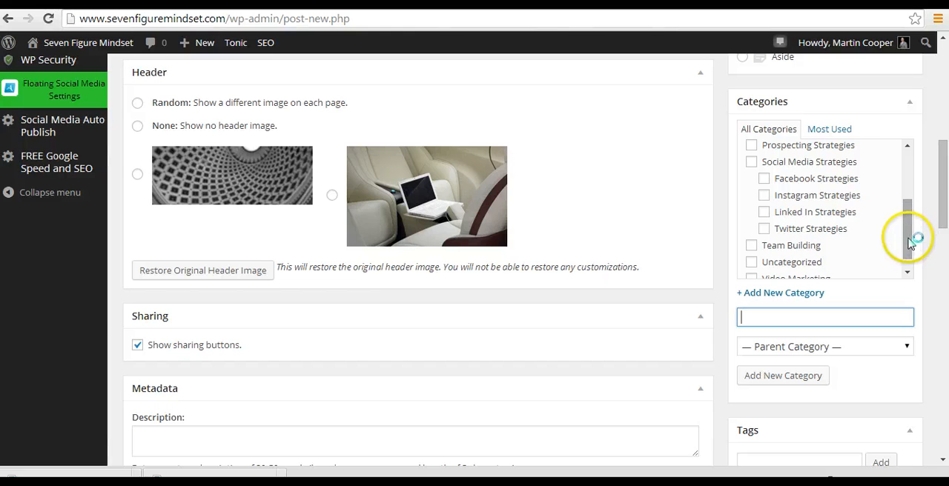
Step: Assign the post to the existing "MLM Strategies" category
{"action": "left_click_drag", "start_coordinate": [903, 245], "coordinate": [904, 205]}
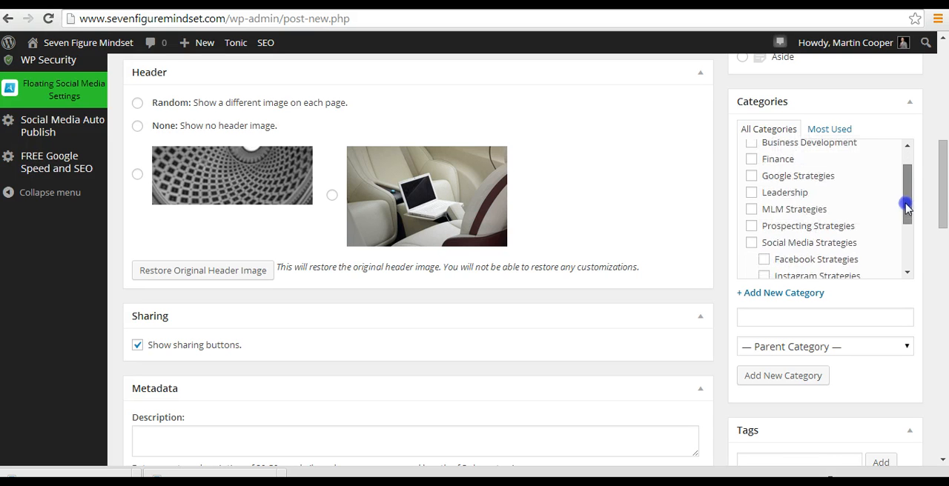
{"action": "left_click", "coordinate": [751, 215]}
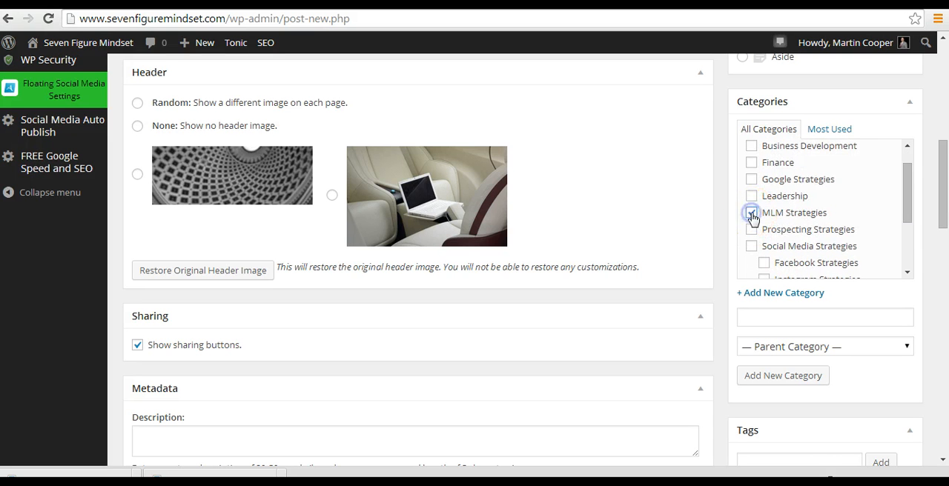
{"action": "left_click_drag", "start_coordinate": [940, 211], "coordinate": [936, 174]}
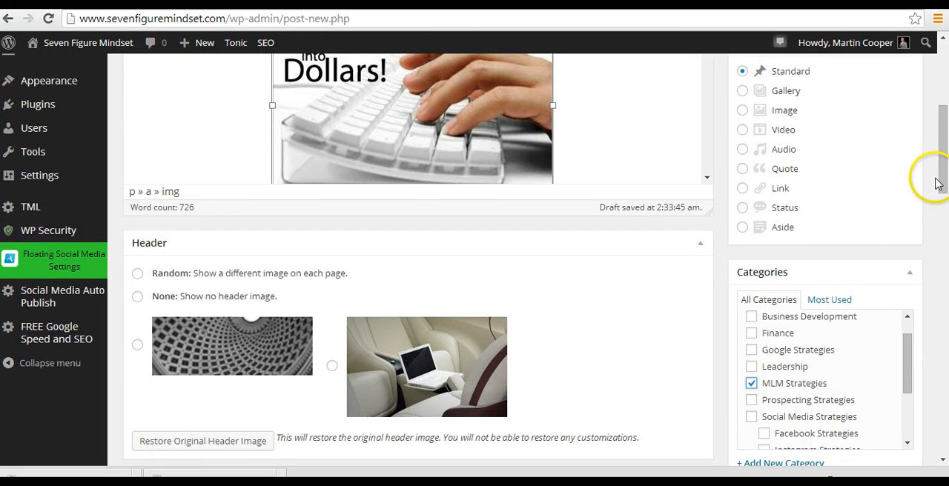
Step: Add the tags "article marketing", "blogging", "make money blogging" and "make money writing" to the post
{"action": "left_click_drag", "start_coordinate": [941, 178], "coordinate": [944, 247]}
{"action": "left_click", "coordinate": [813, 253]}
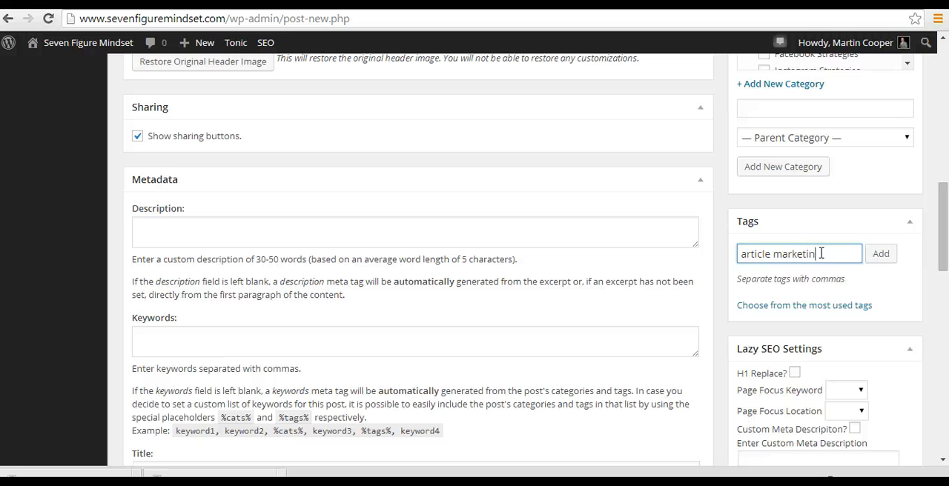
{"action": "left_click", "coordinate": [879, 255]}
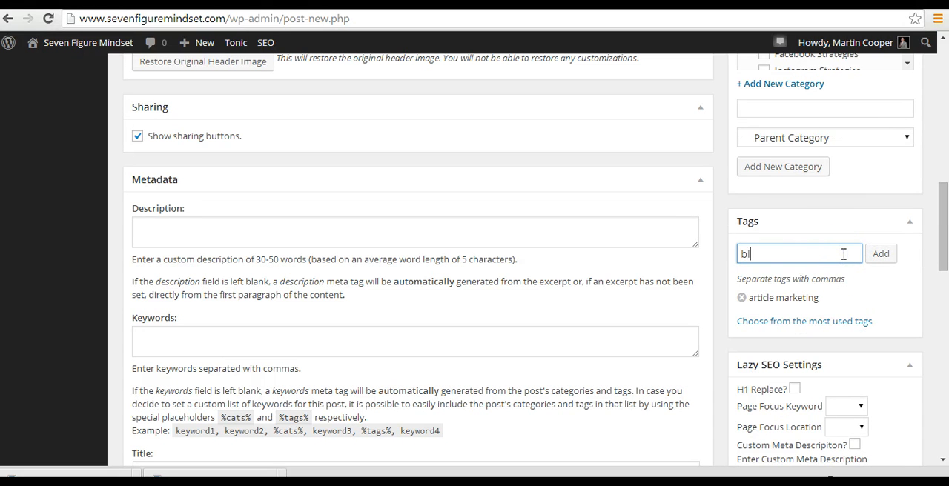
{"action": "type", "text": "blogging"}
{"action": "left_click", "coordinate": [884, 254]}
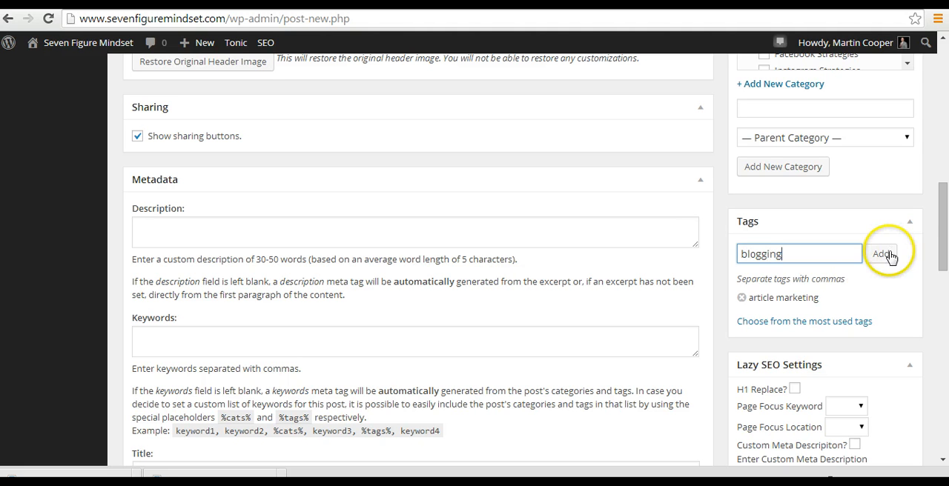
{"action": "left_click", "coordinate": [807, 246]}
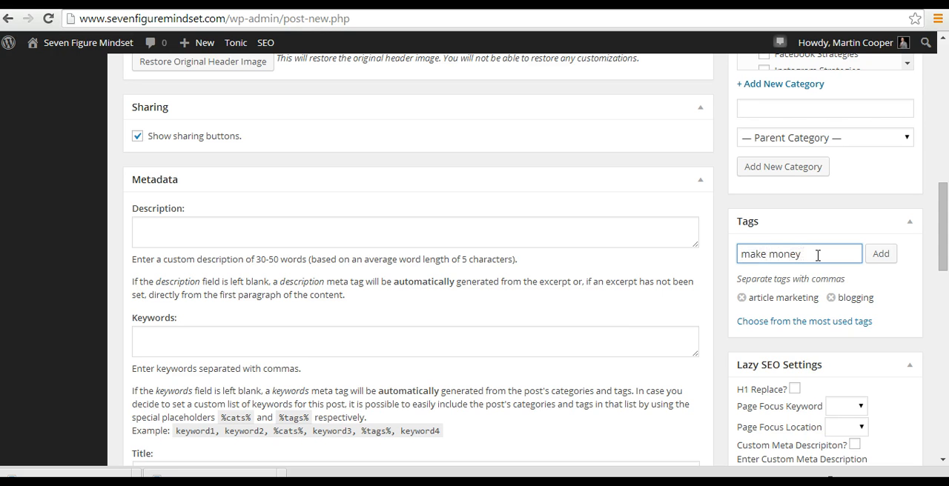
{"action": "type", "text": "make money bloggin"}
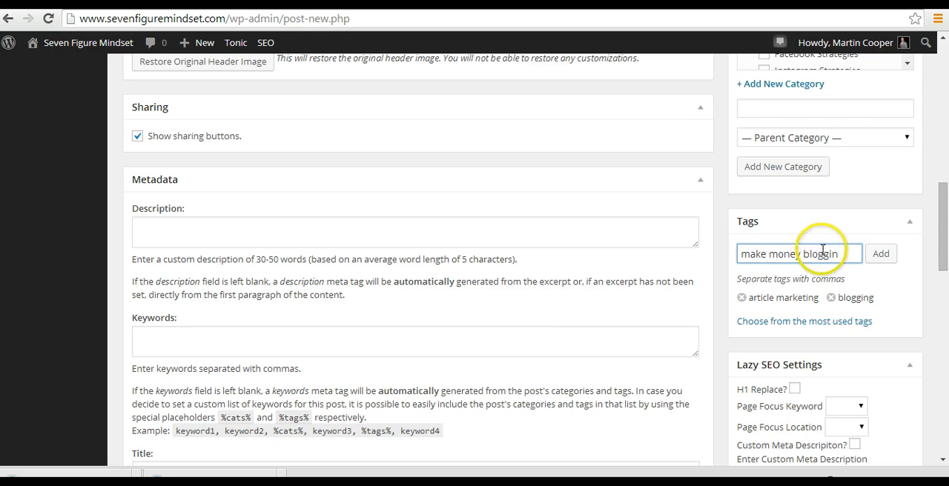
{"action": "type", "text": "g"}
{"action": "left_click", "coordinate": [879, 254]}
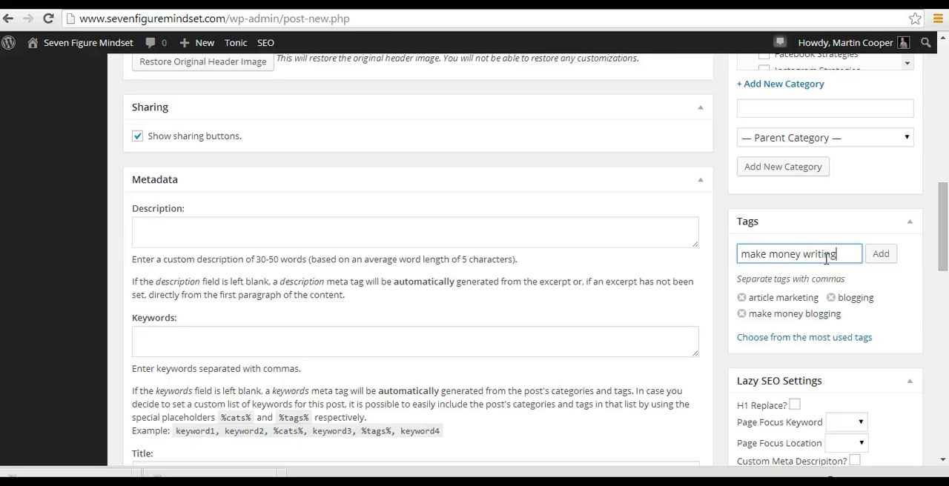
{"action": "left_click", "coordinate": [882, 261]}
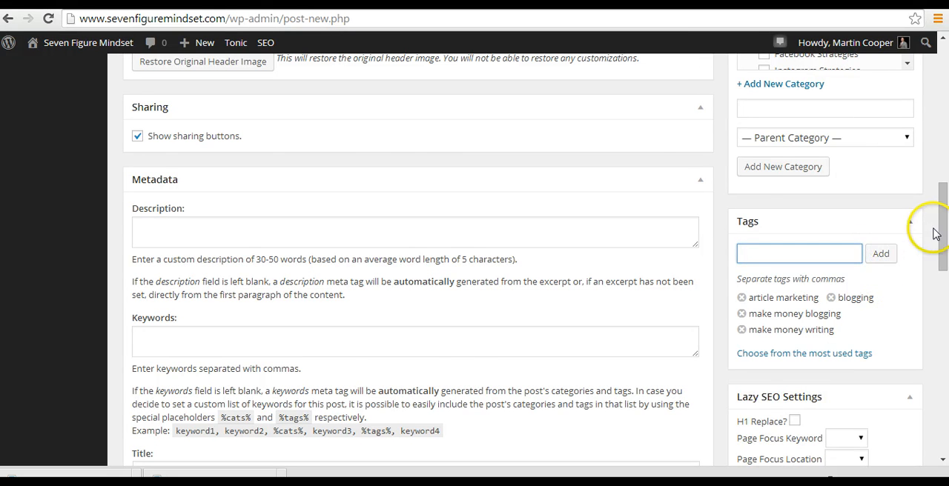
Step: Set the post's permalink slug to "article-writing"
{"action": "left_click_drag", "start_coordinate": [942, 240], "coordinate": [946, 106]}
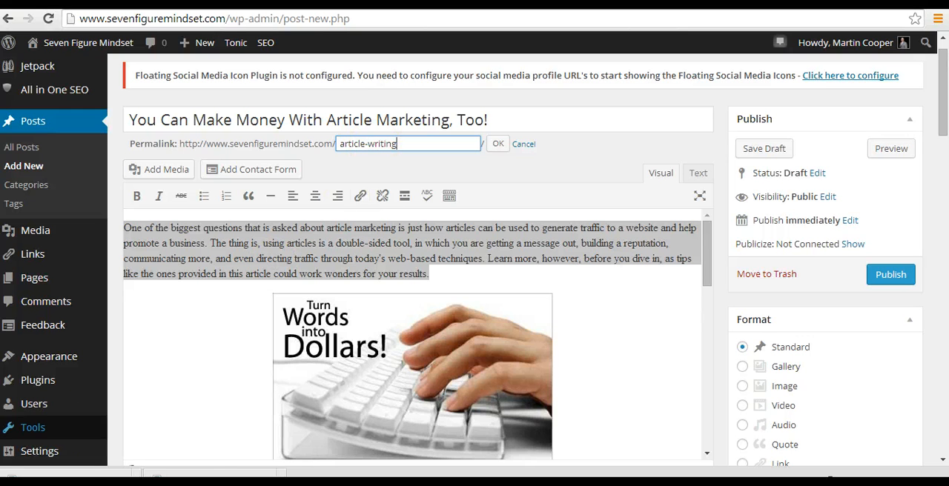
{"action": "left_click", "coordinate": [501, 146]}
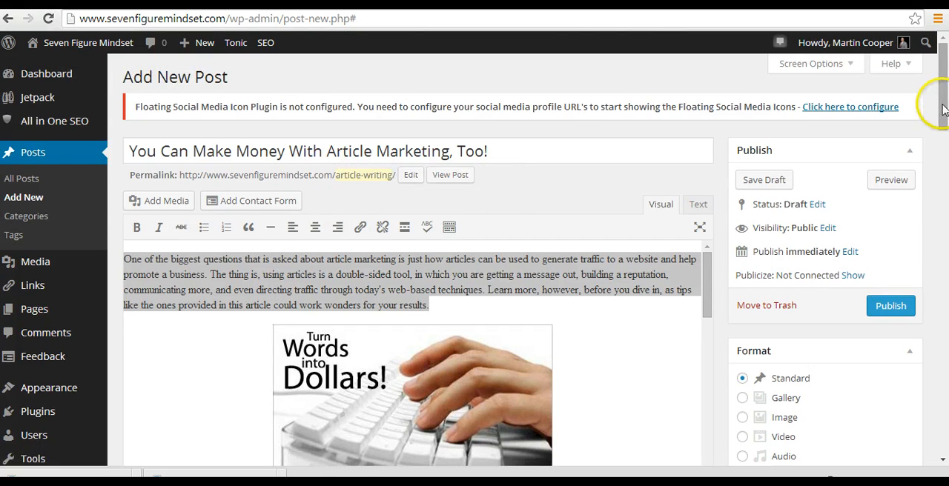
Step: Complete the post's Metadata with a custom description, the keyword "article marketing" and the title "You Can Make Money With Article Marketing, Too!"
{"action": "left_click_drag", "start_coordinate": [935, 46], "coordinate": [944, 264]}
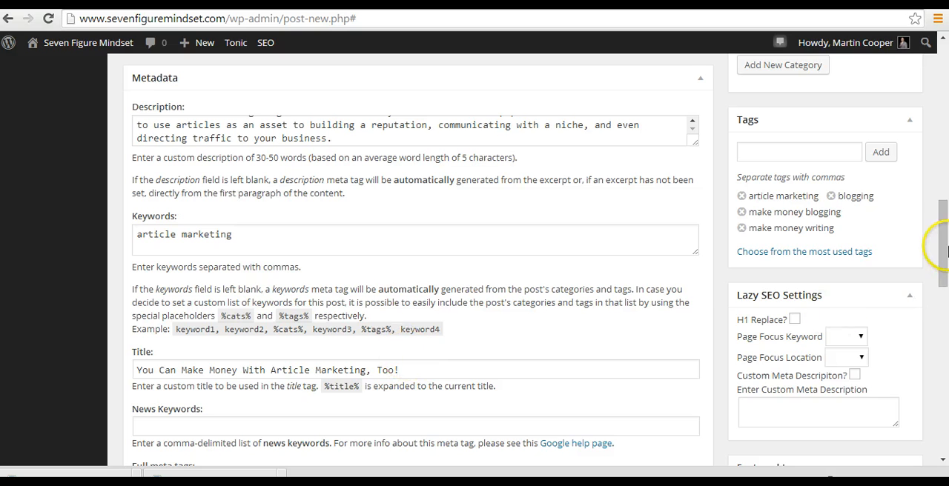
{"action": "left_click_drag", "start_coordinate": [945, 229], "coordinate": [945, 253]}
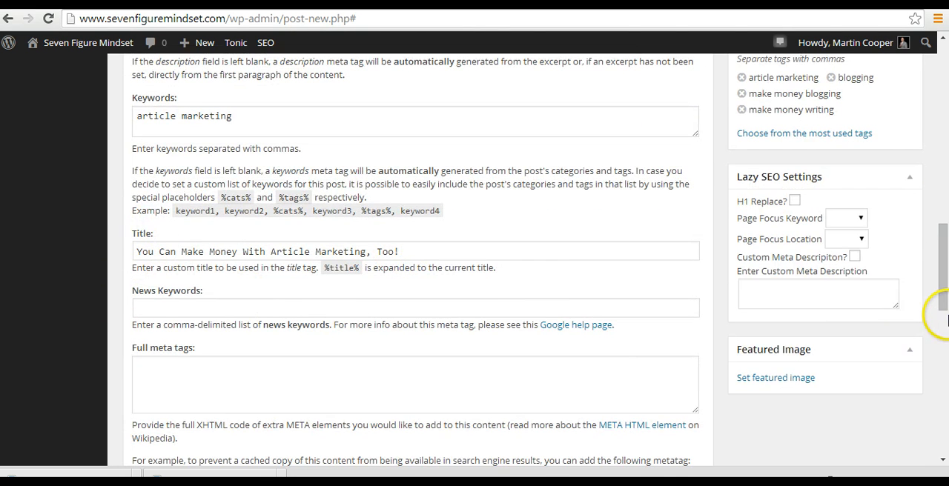
{"action": "left_click", "coordinate": [944, 181]}
{"action": "left_click", "coordinate": [945, 75]}
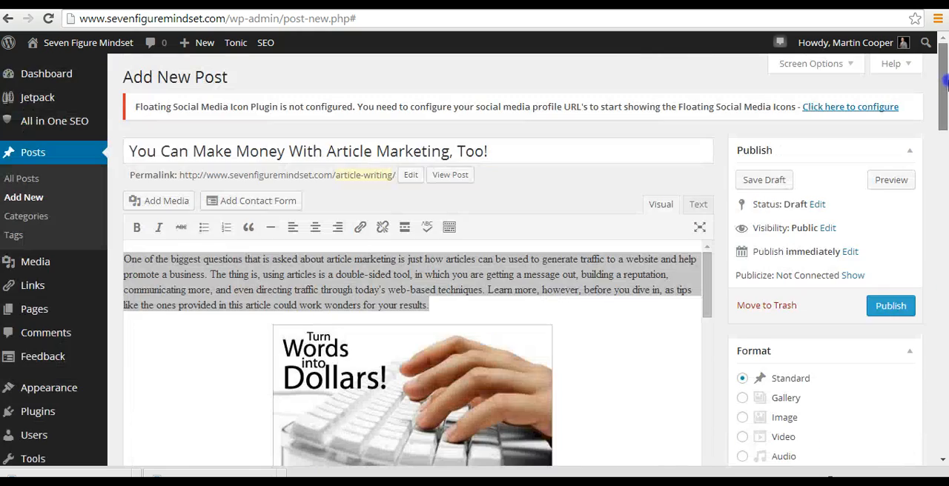
Step: Complete the All in One SEO Pack title with the post title, add a short article-marketing description, and set the keyword "article marketing"
{"action": "left_click_drag", "start_coordinate": [944, 83], "coordinate": [943, 393]}
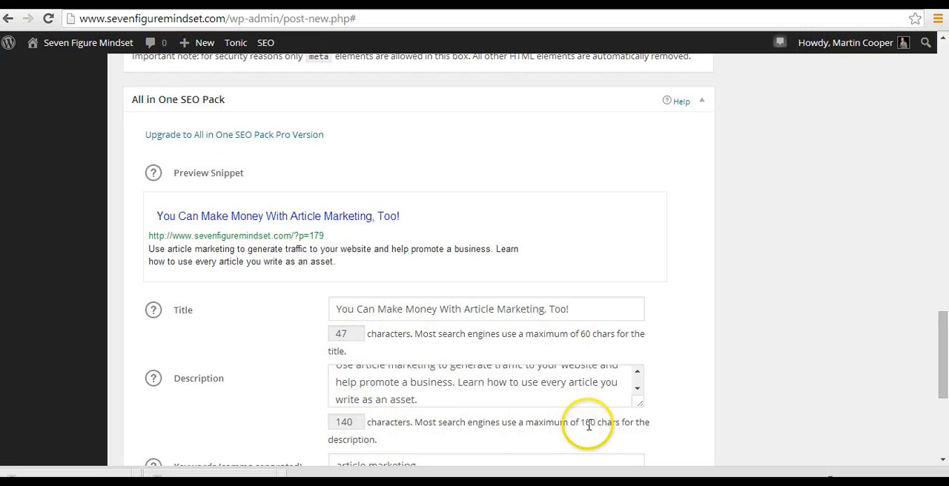
{"action": "left_click_drag", "start_coordinate": [945, 318], "coordinate": [944, 381]}
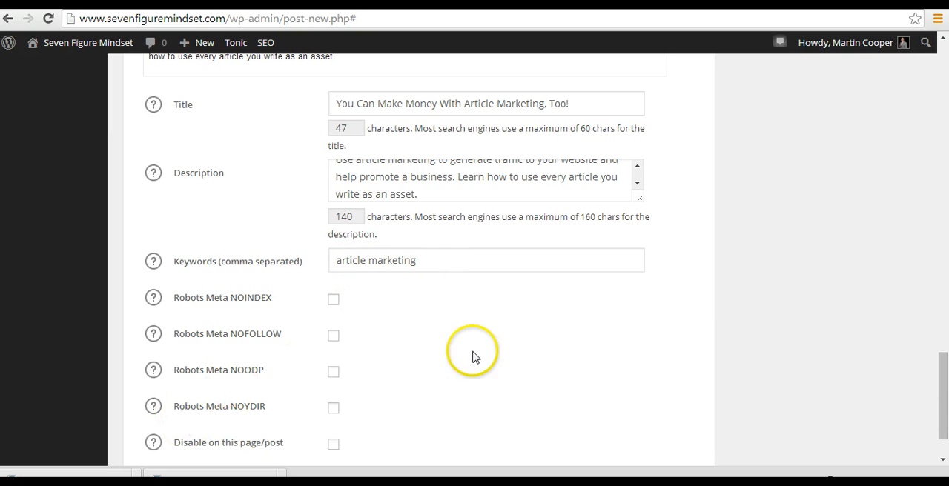
Step: Upload the "article writing image" file from the Pictures library for the post's featured image
{"action": "left_click_drag", "start_coordinate": [943, 382], "coordinate": [946, 266]}
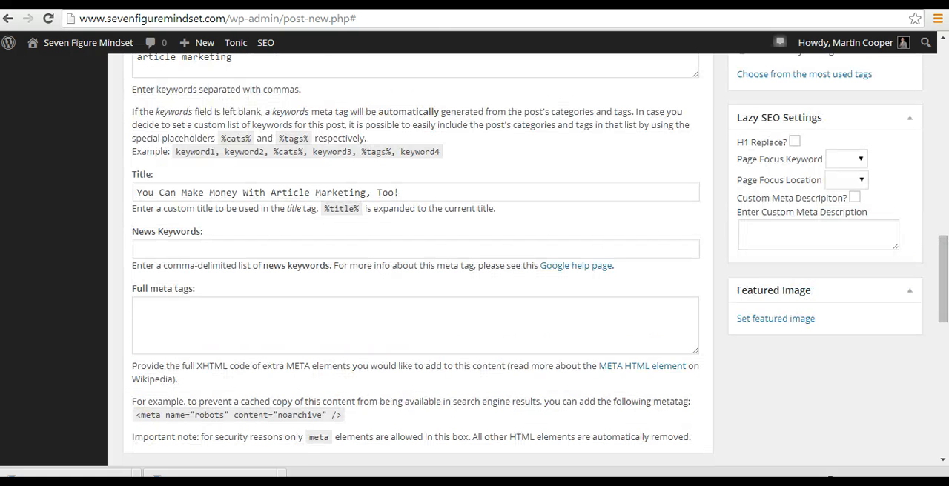
{"action": "left_click", "coordinate": [791, 321]}
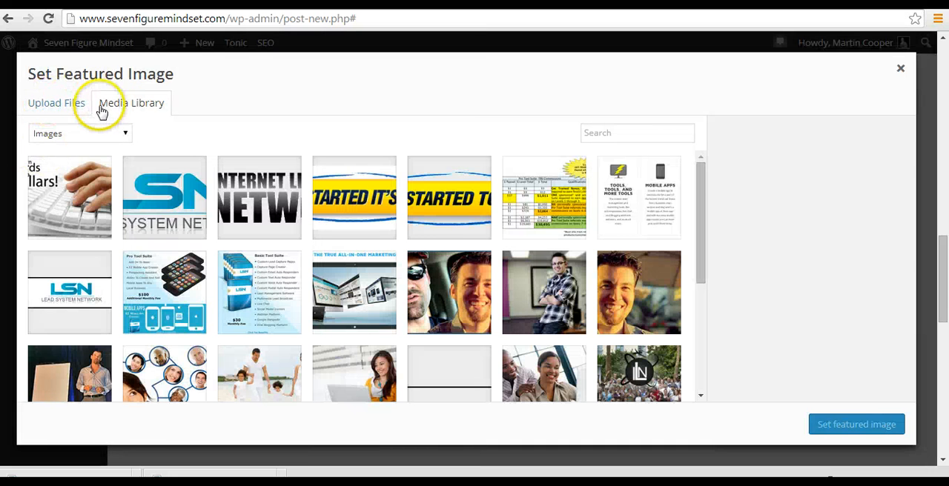
{"action": "left_click", "coordinate": [55, 107]}
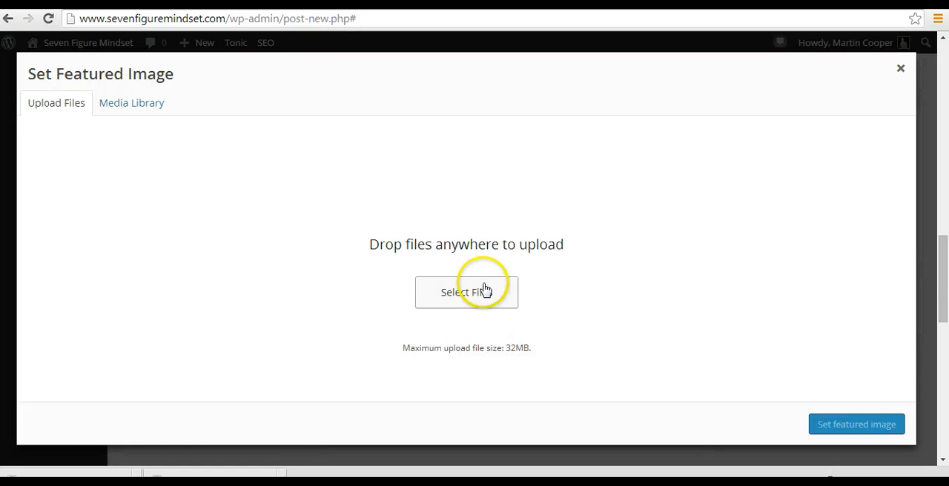
{"action": "left_click", "coordinate": [485, 290]}
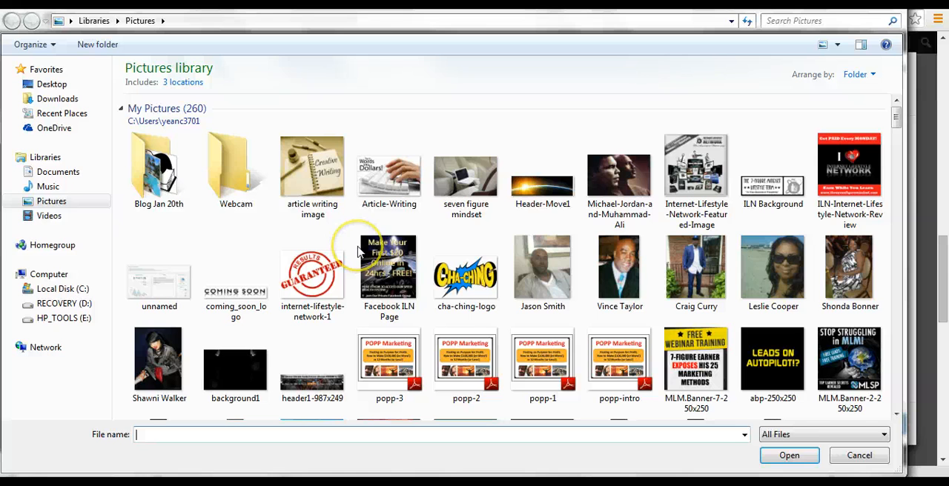
{"action": "double_click", "coordinate": [320, 173]}
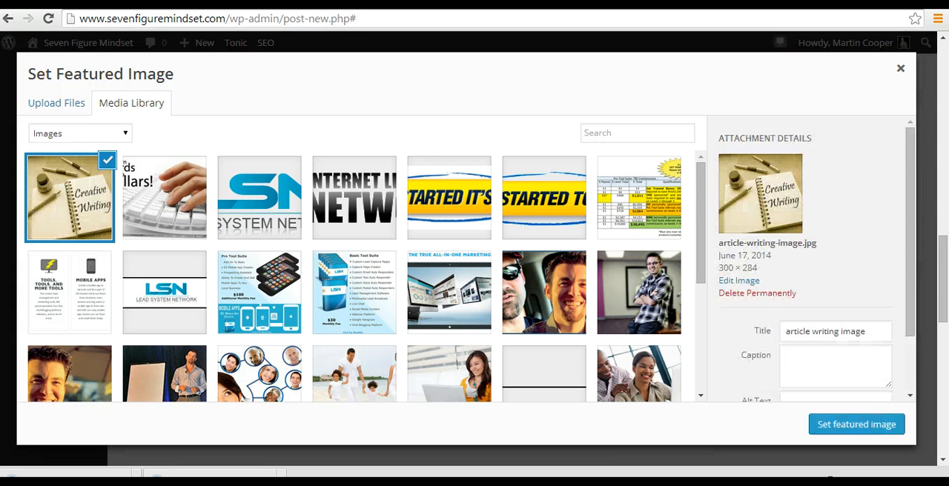
Step: Copy the title "article writing image" into the uploaded picture's alt text and set it as the featured image
{"action": "left_click_drag", "start_coordinate": [907, 226], "coordinate": [767, 274]}
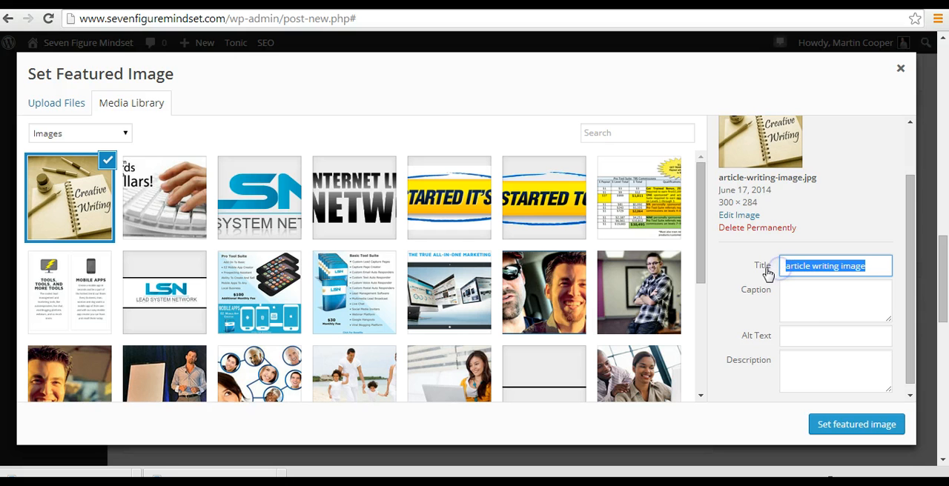
{"action": "left_click", "coordinate": [796, 335]}
{"action": "type", "text": "article writing image"}
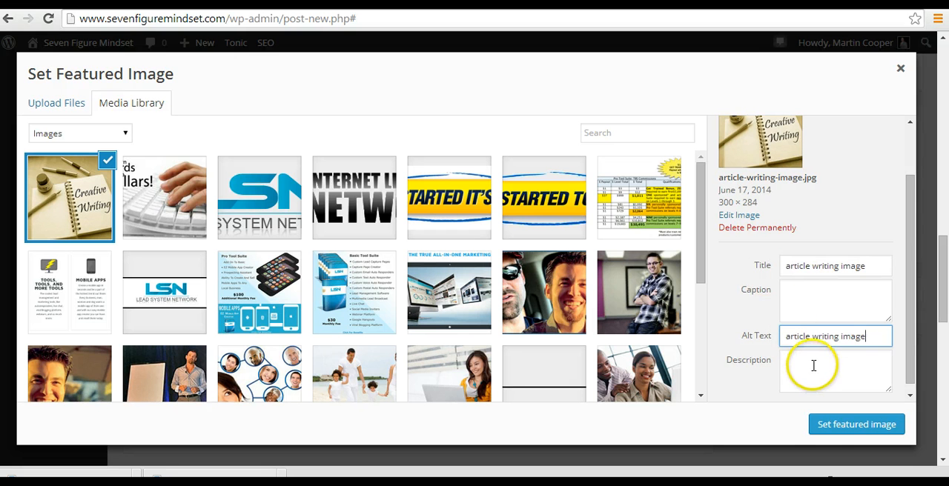
{"action": "left_click", "coordinate": [848, 423]}
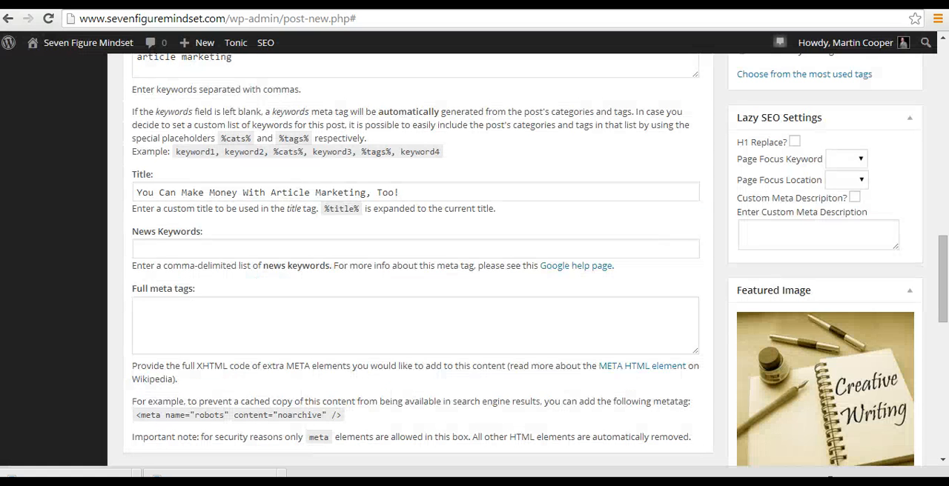
Step: Review the featured image and save the post as a draft
{"action": "scroll", "coordinate": [943, 294], "scroll_direction": "down", "scroll_amount": 1}
{"action": "left_click_drag", "start_coordinate": [943, 293], "coordinate": [943, 296]}
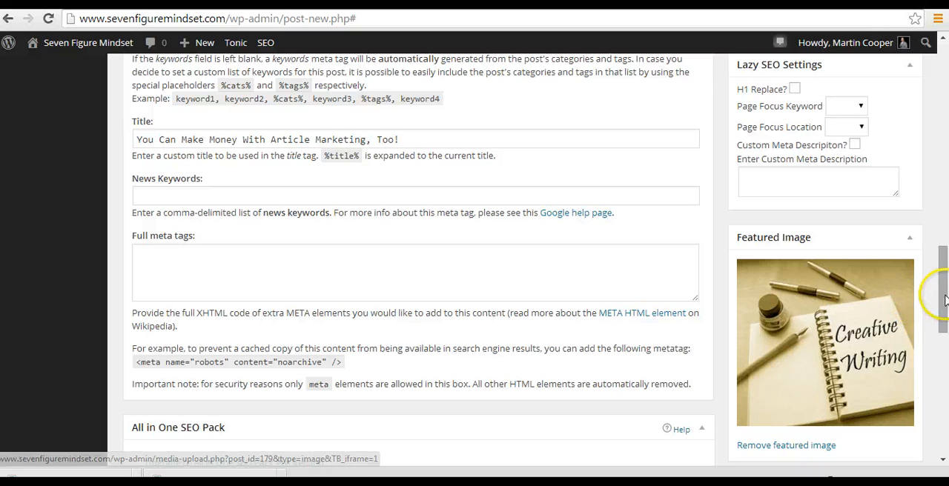
{"action": "left_click_drag", "start_coordinate": [943, 299], "coordinate": [943, 296]}
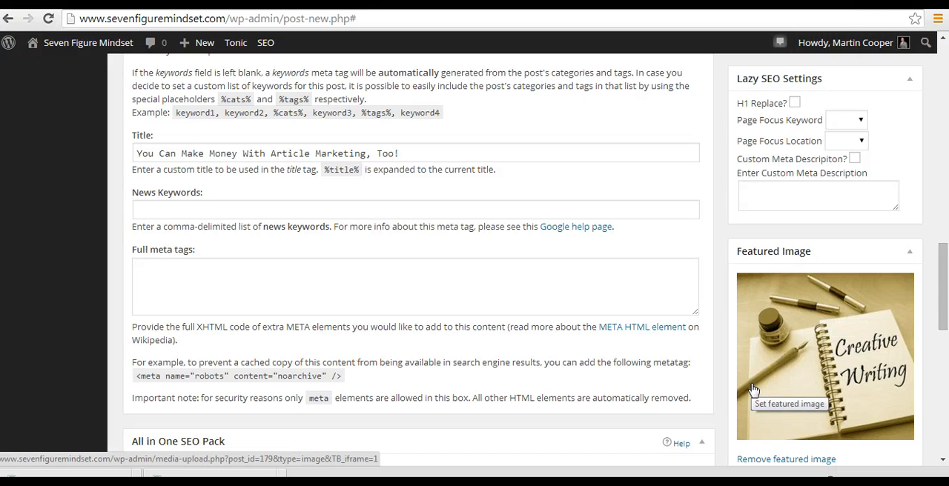
{"action": "left_click_drag", "start_coordinate": [945, 296], "coordinate": [940, 102]}
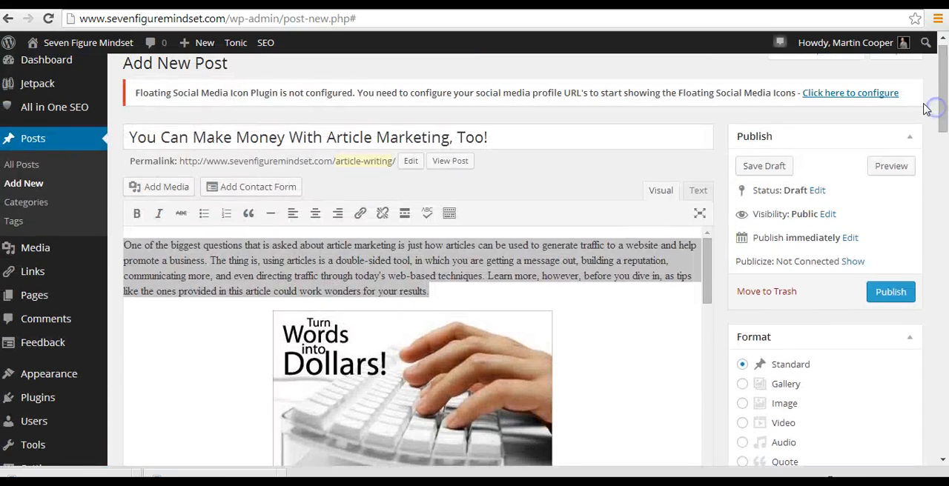
{"action": "left_click", "coordinate": [768, 168]}
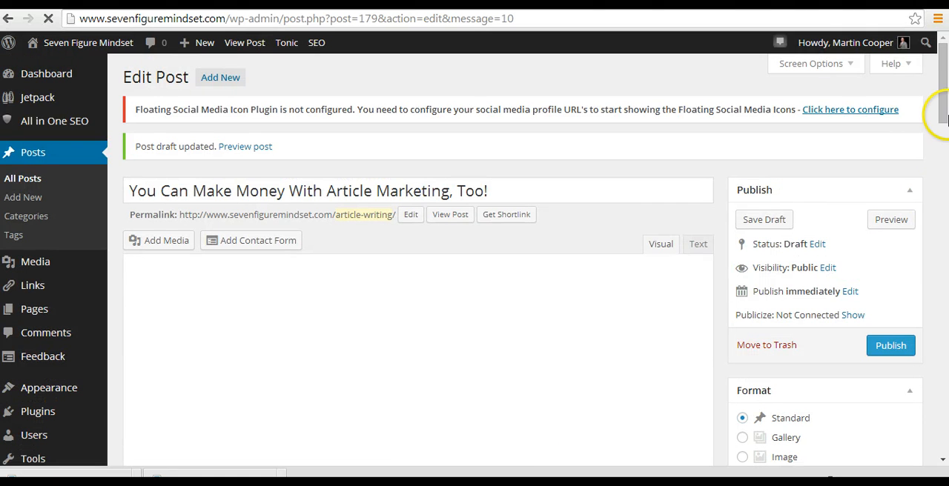
Step: Preview the saved draft on the site and check its title, categories, opening paragraph and image
{"action": "left_click_drag", "start_coordinate": [944, 106], "coordinate": [942, 123]}
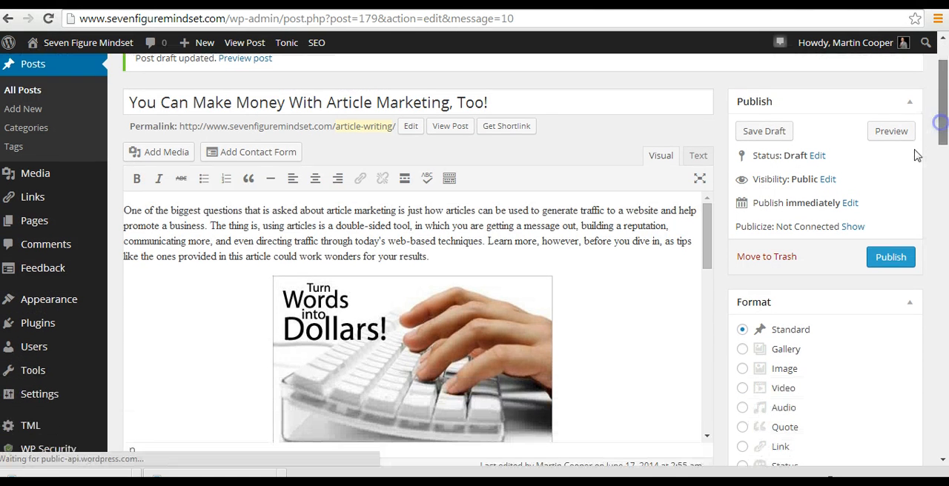
{"action": "left_click", "coordinate": [893, 133]}
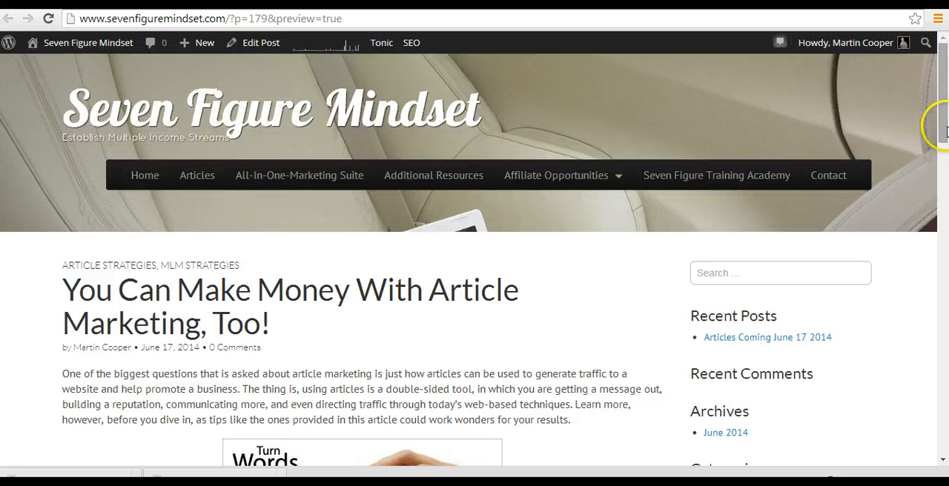
{"action": "mouse_move", "coordinate": [944, 130]}
{"action": "left_mouse_down"}
{"action": "mouse_move", "coordinate": [943, 382]}
{"action": "mouse_move", "coordinate": [944, 145]}
{"action": "left_mouse_up"}
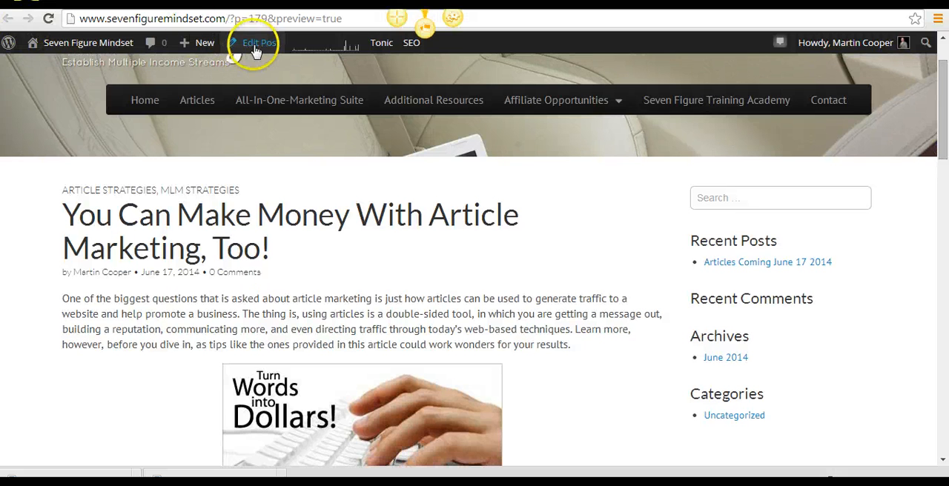
Step: Return from the preview to editing the post
{"action": "left_click", "coordinate": [254, 43]}
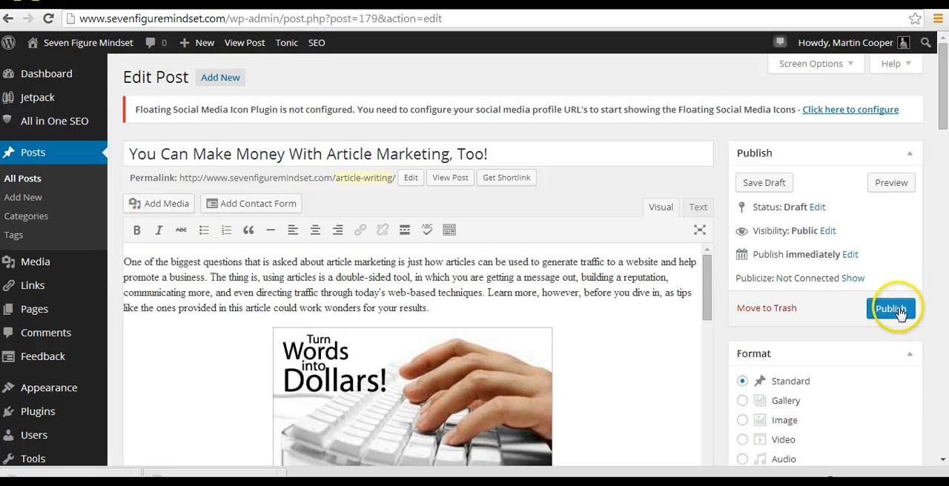
{"action": "mouse_move", "coordinate": [945, 105]}
{"action": "left_mouse_down"}
{"action": "mouse_move", "coordinate": [940, 164]}
{"action": "mouse_move", "coordinate": [942, 116]}
{"action": "left_mouse_up"}
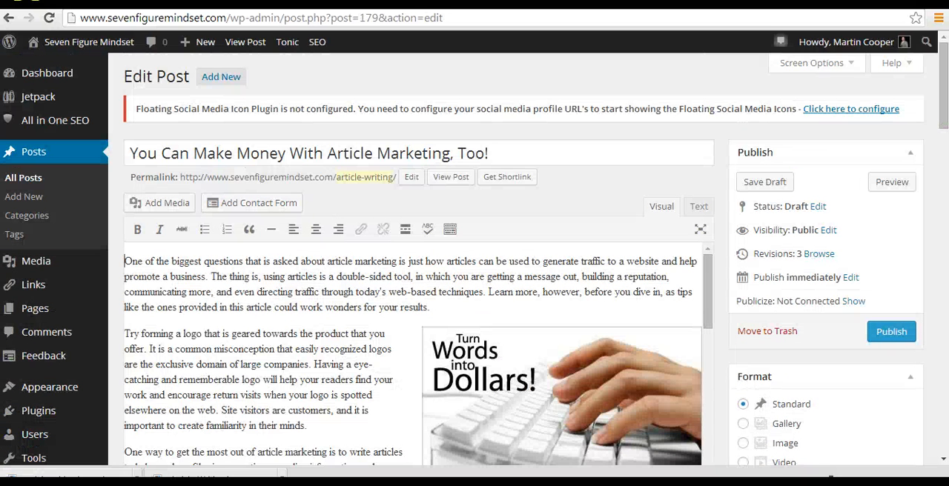